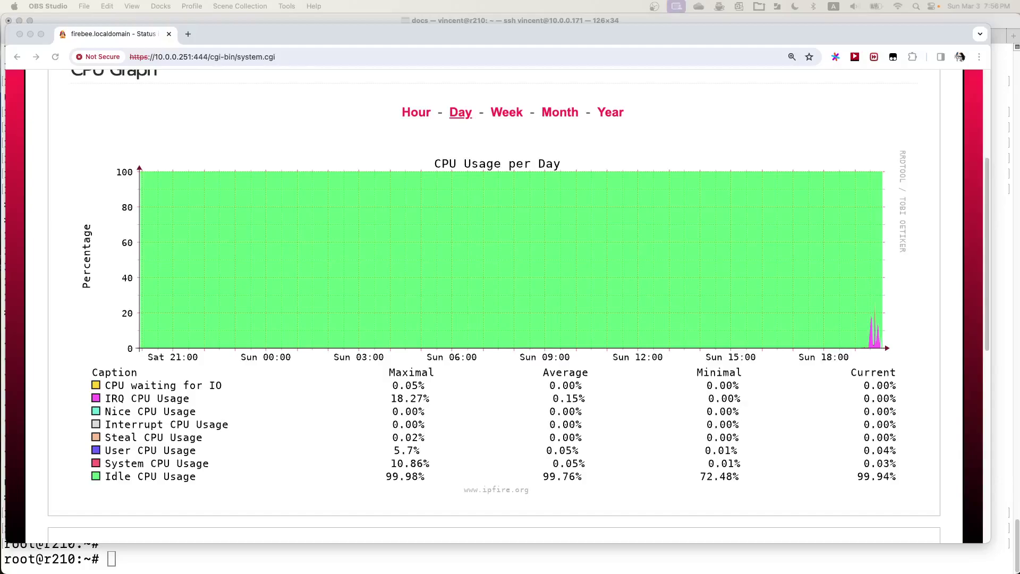
# - Make the root@firebee shell the active Terminal tab, then bring back the IPFire status page
pyautogui.press('super+Tab')
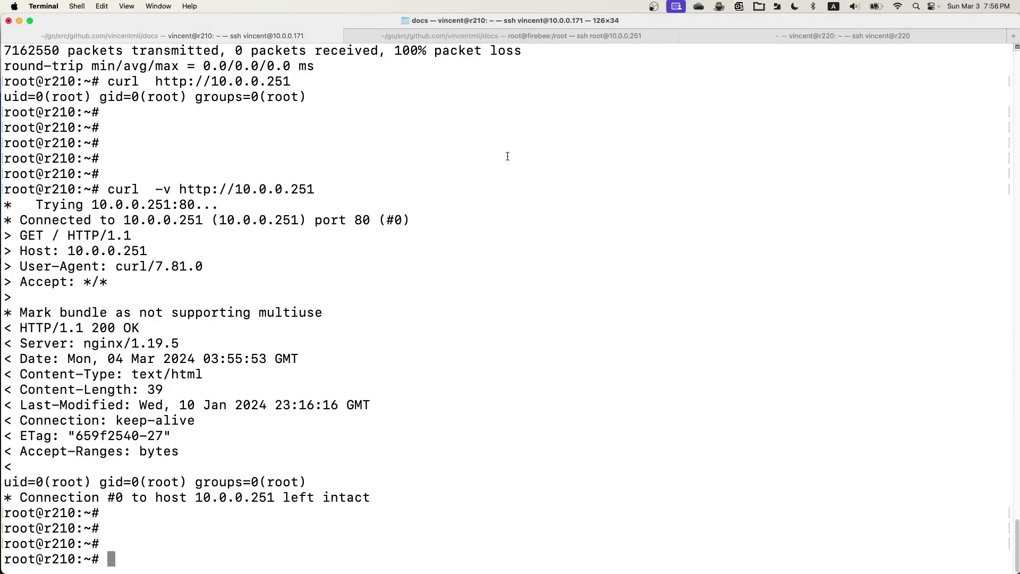
pyautogui.click(549, 33)
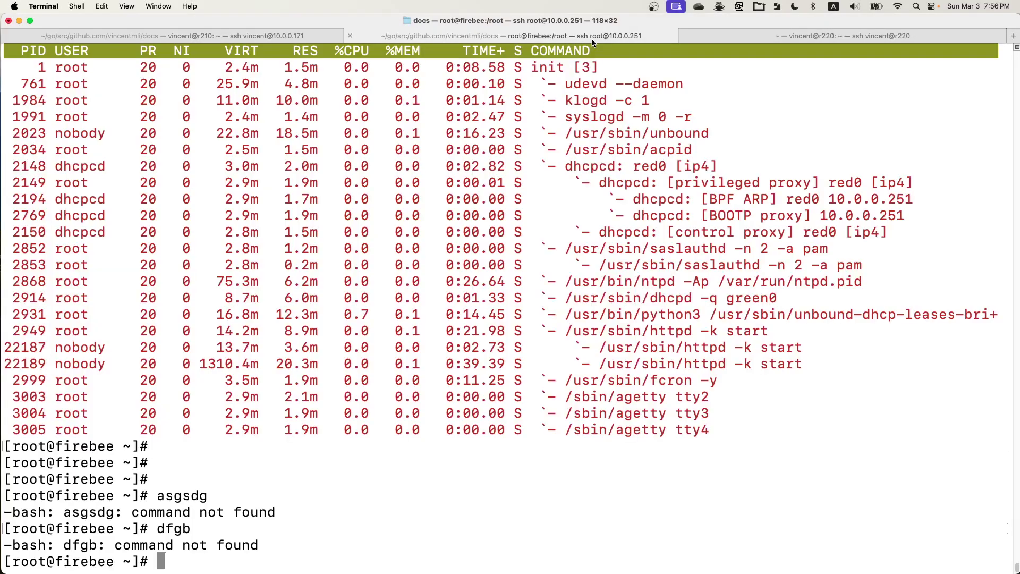
pyautogui.press('Return')
pyautogui.press('Return')
pyautogui.press('Return')
pyautogui.press('Return')
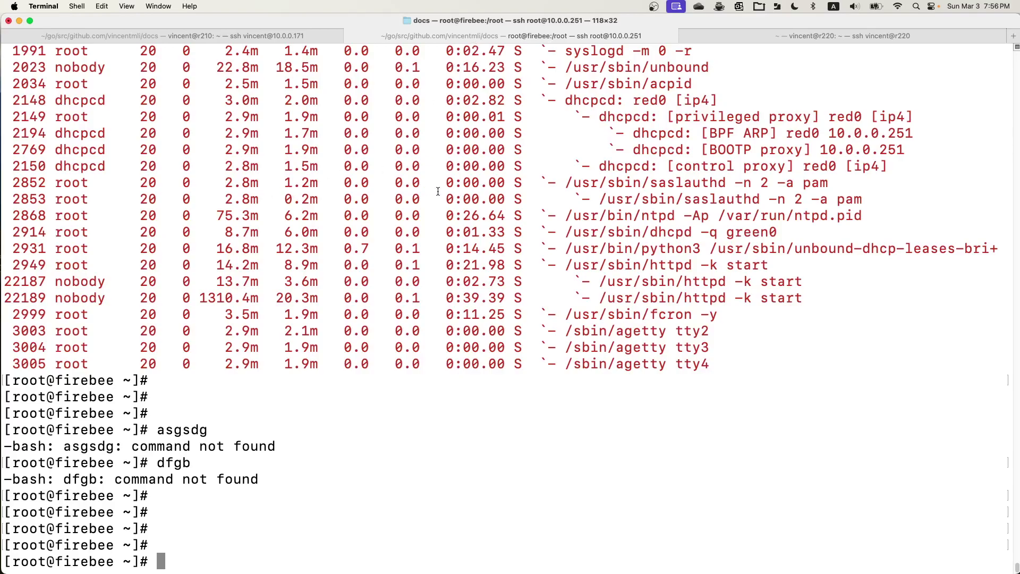
pyautogui.scroll(4, 438, 192)
pyautogui.scroll(-4, 438, 191)
pyautogui.press('super+Tab')
pyautogui.scroll(5, 211, 241)
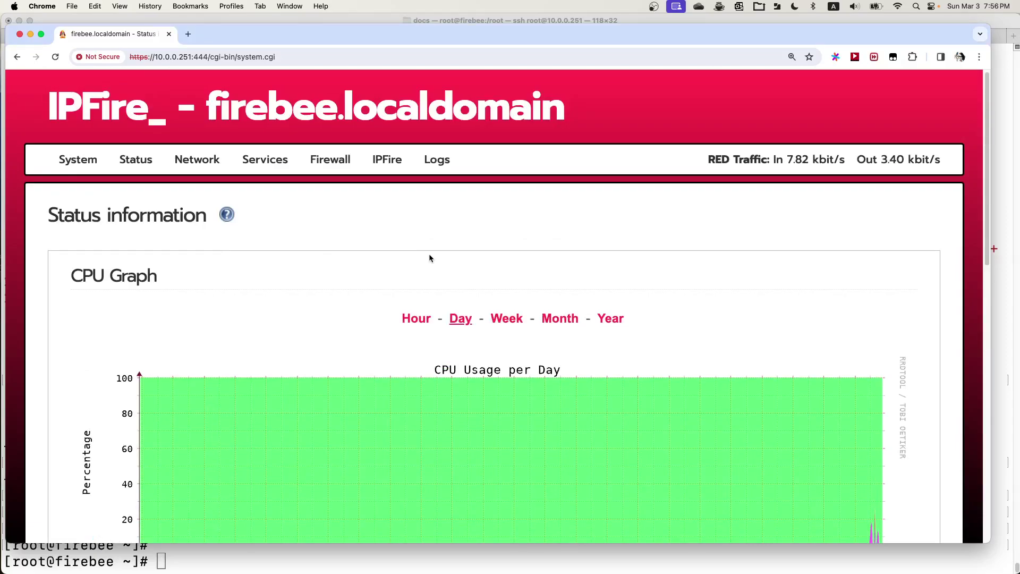
# - Go to Firewall > Firewall Rules and locate rule 2, the port 80 forward to 192.168.1.50
pyautogui.moveTo(332, 162)
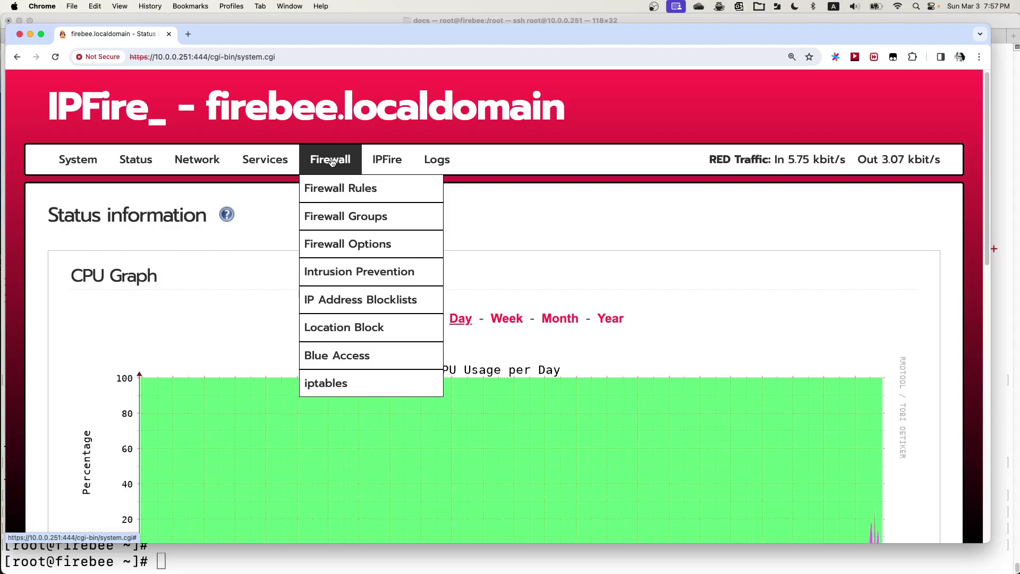
pyautogui.click(352, 195)
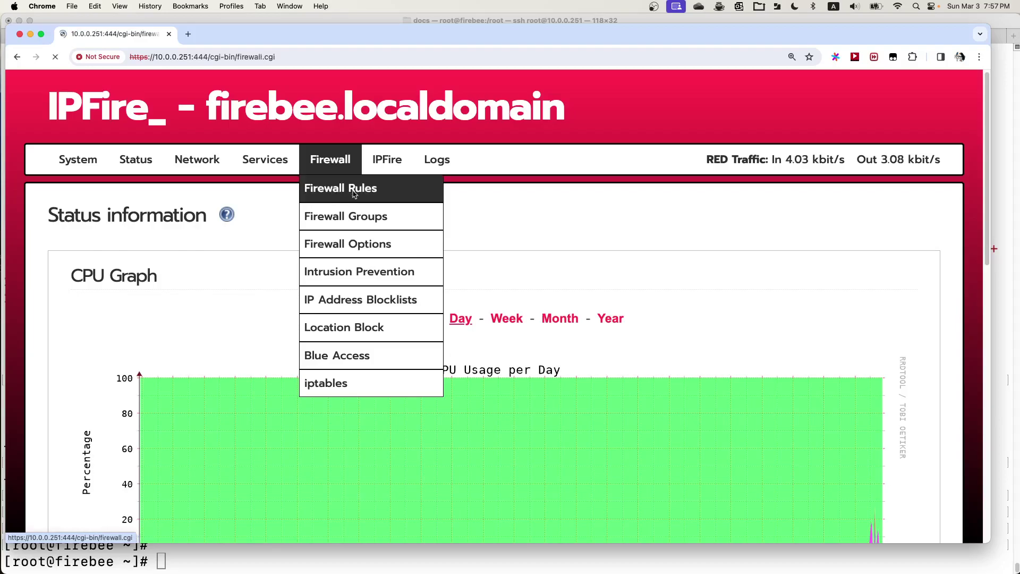
pyautogui.scroll(-5, 372, 212)
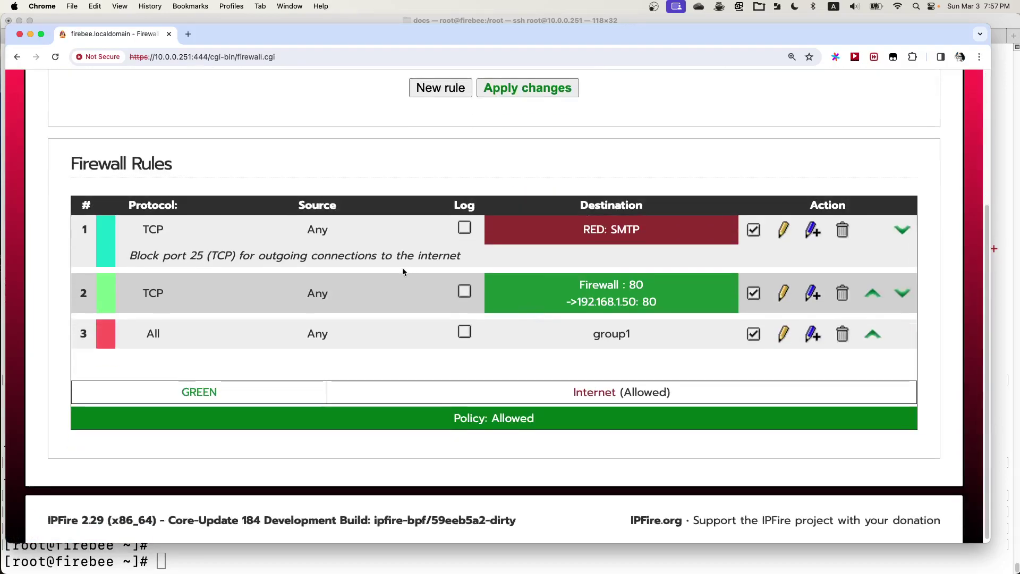
pyautogui.scroll(-1, 445, 312)
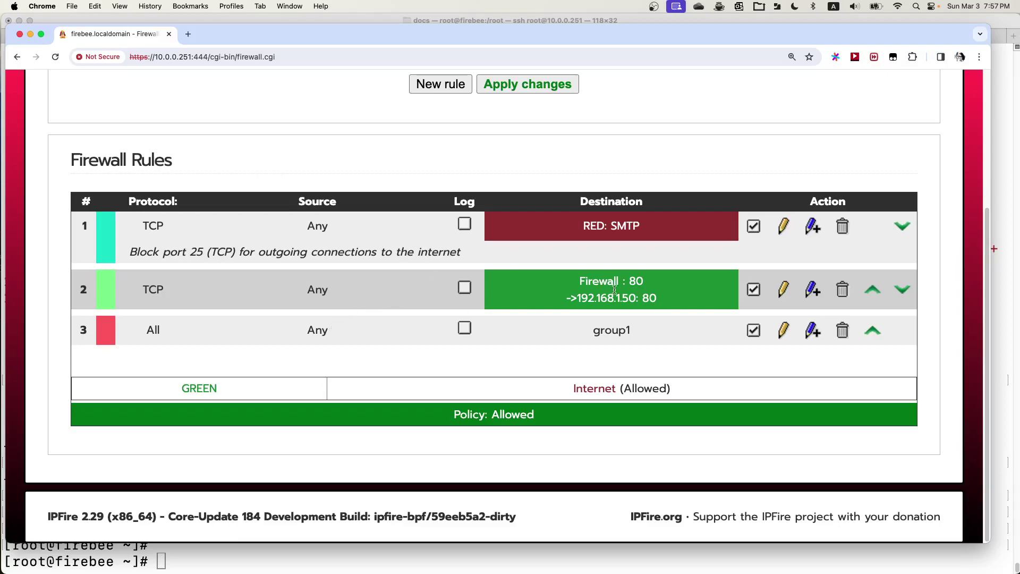
pyautogui.scroll(1, 596, 322)
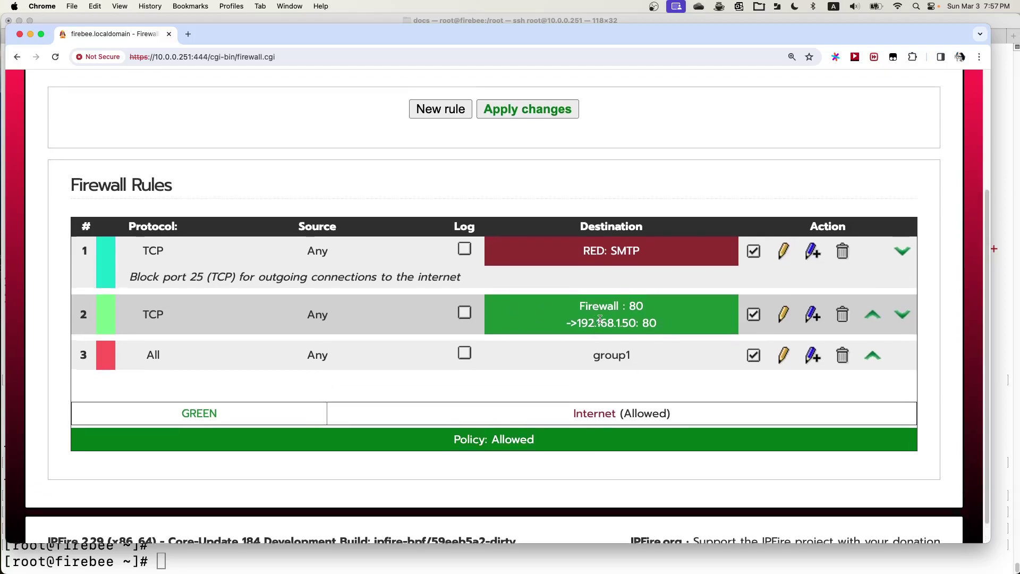
pyautogui.scroll(1, 597, 322)
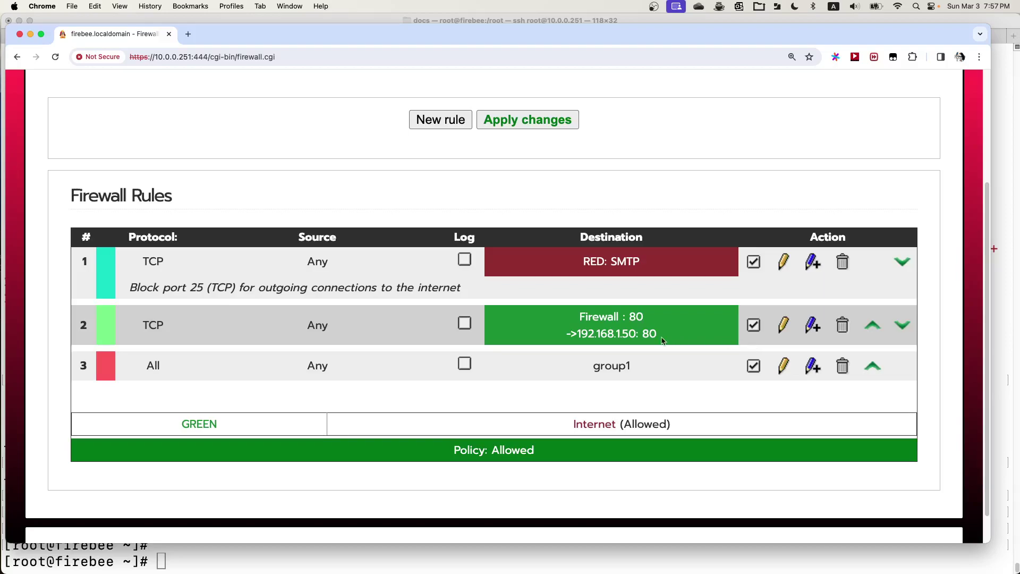
# - Open rule 2's edit form and select its Destination NAT address 192.168.1.50
pyautogui.click(786, 327)
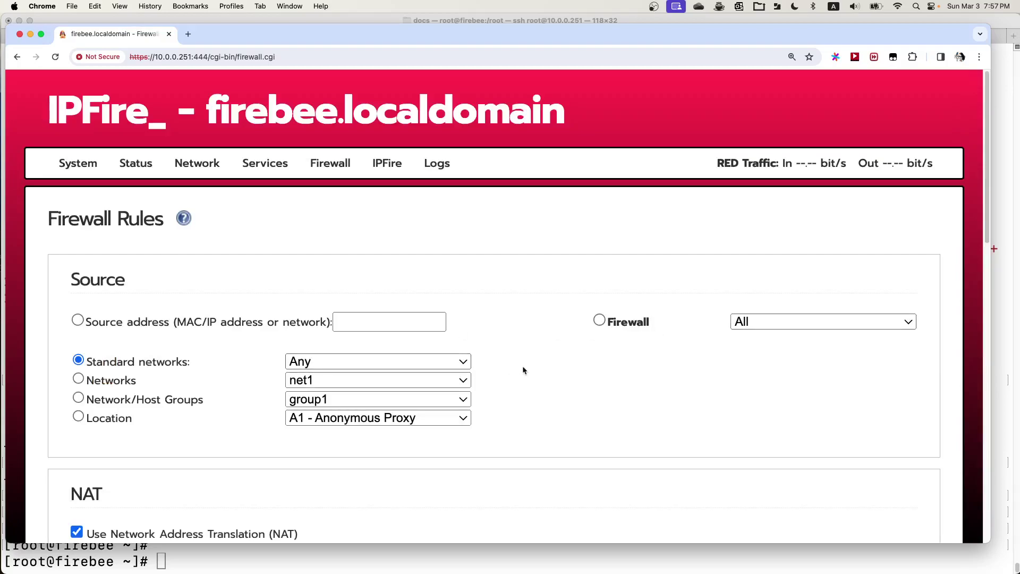
pyautogui.scroll(-7, 534, 371)
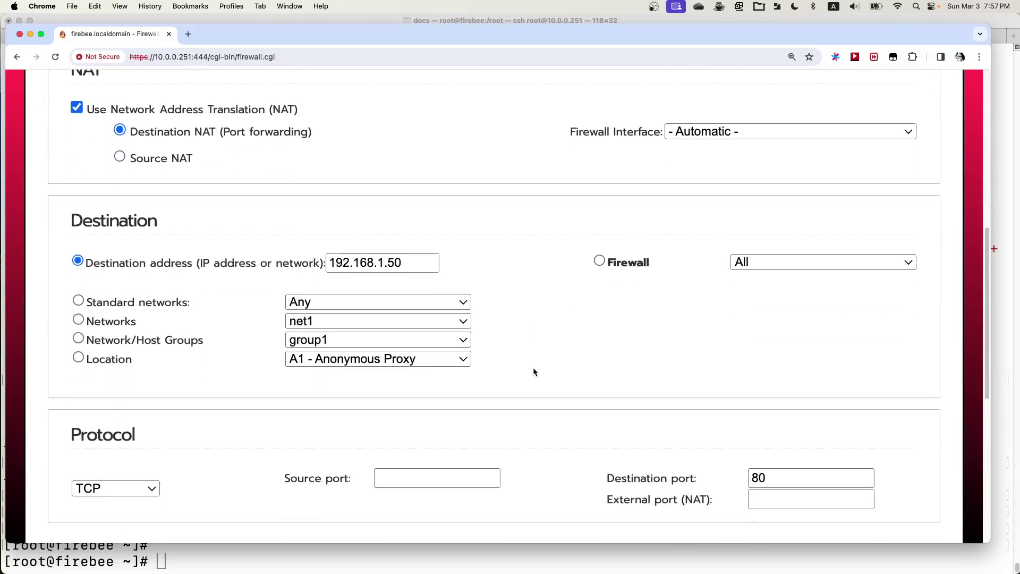
pyautogui.scroll(8, 533, 368)
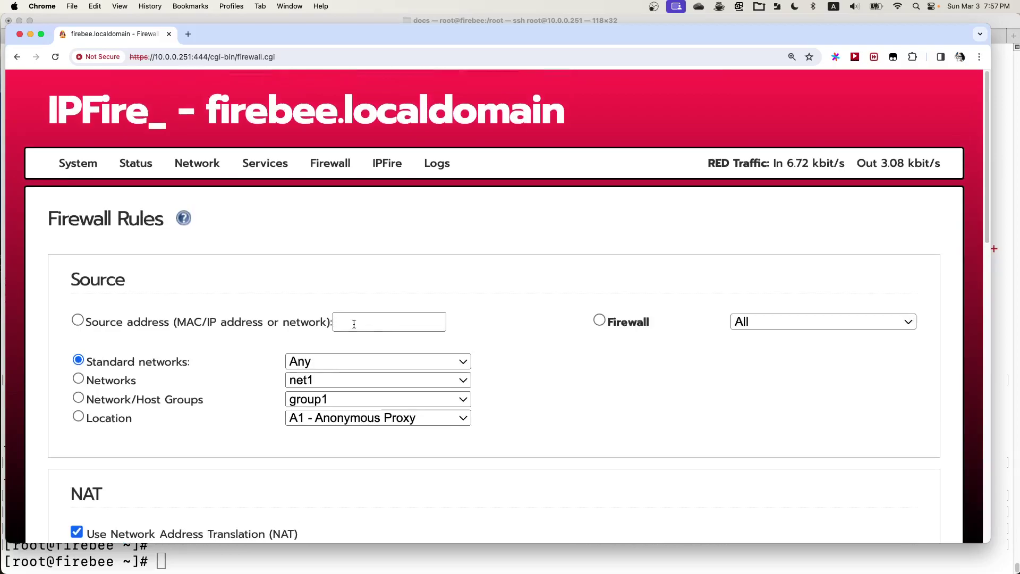
pyautogui.scroll(-2, 394, 349)
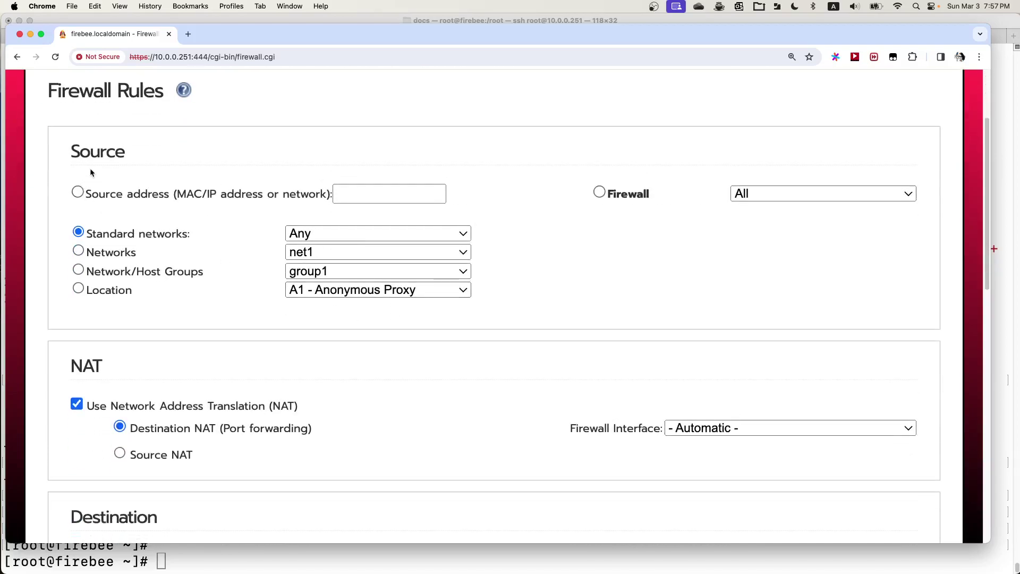
pyautogui.scroll(-3, 231, 267)
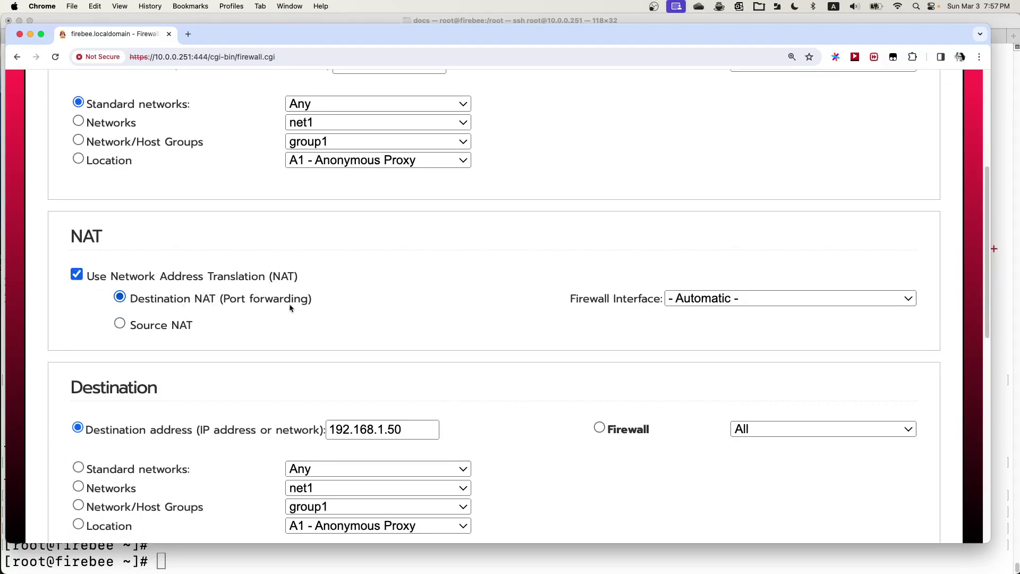
pyautogui.scroll(-1, 379, 330)
pyautogui.scroll(-4, 379, 330)
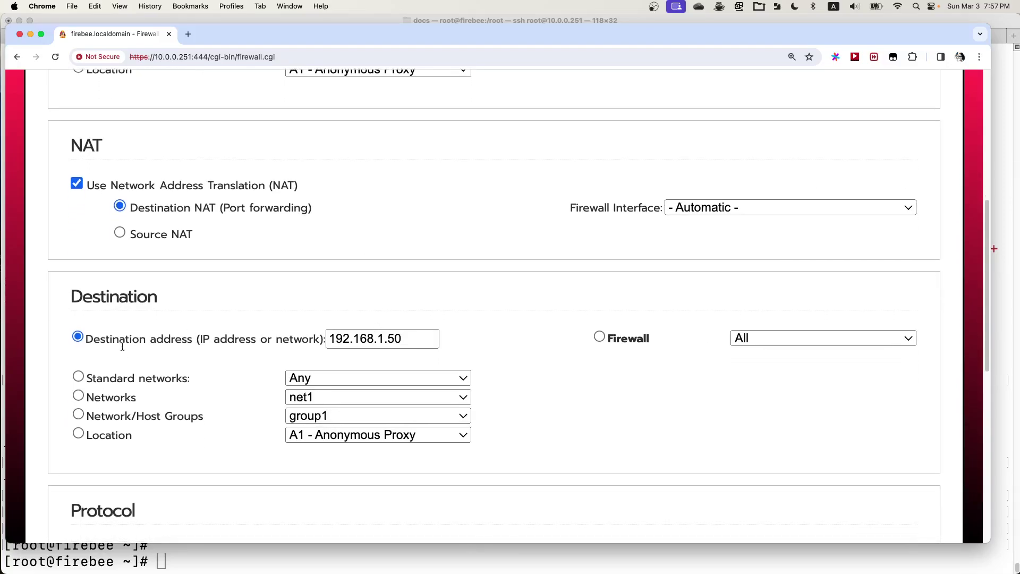
pyautogui.moveTo(409, 341); pyautogui.dragTo(326, 340)
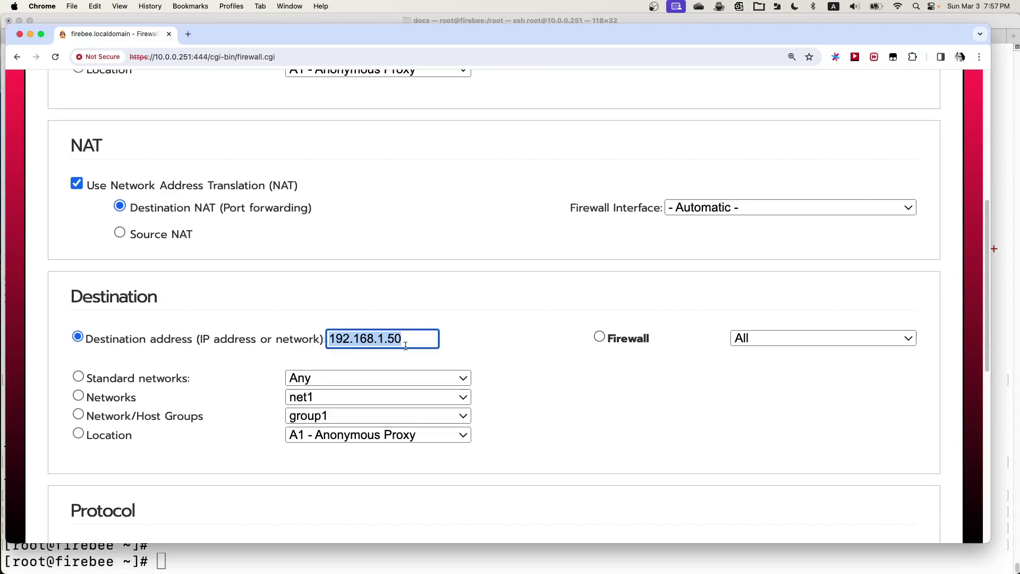
# - Check the TCP destination port 80 value, then hide Chrome to return to Terminal
pyautogui.scroll(-1, 537, 388)
pyautogui.scroll(-6, 537, 388)
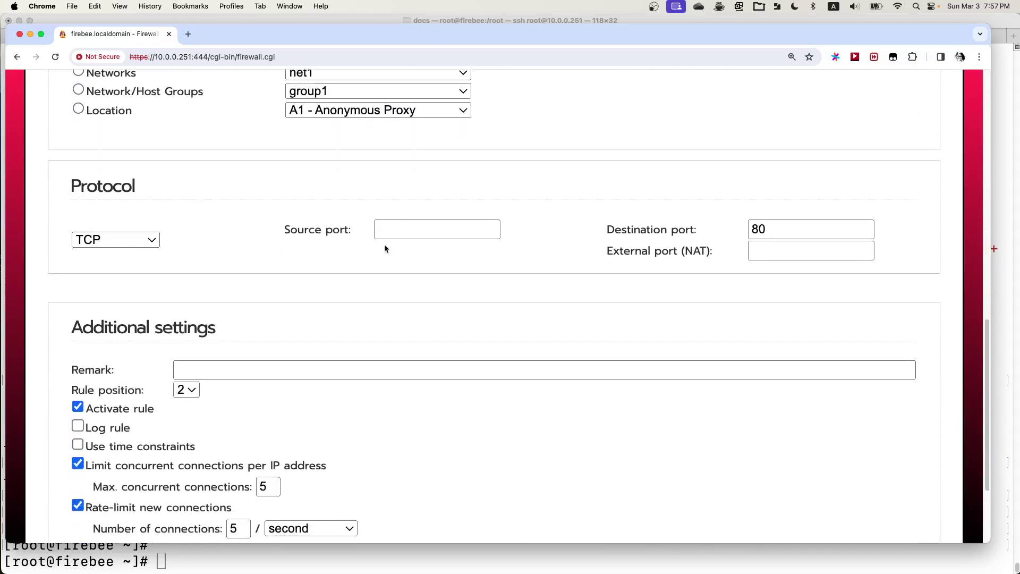
pyautogui.click(785, 230)
pyautogui.scroll(-1, 537, 330)
pyautogui.scroll(-3, 538, 330)
pyautogui.scroll(8, 537, 330)
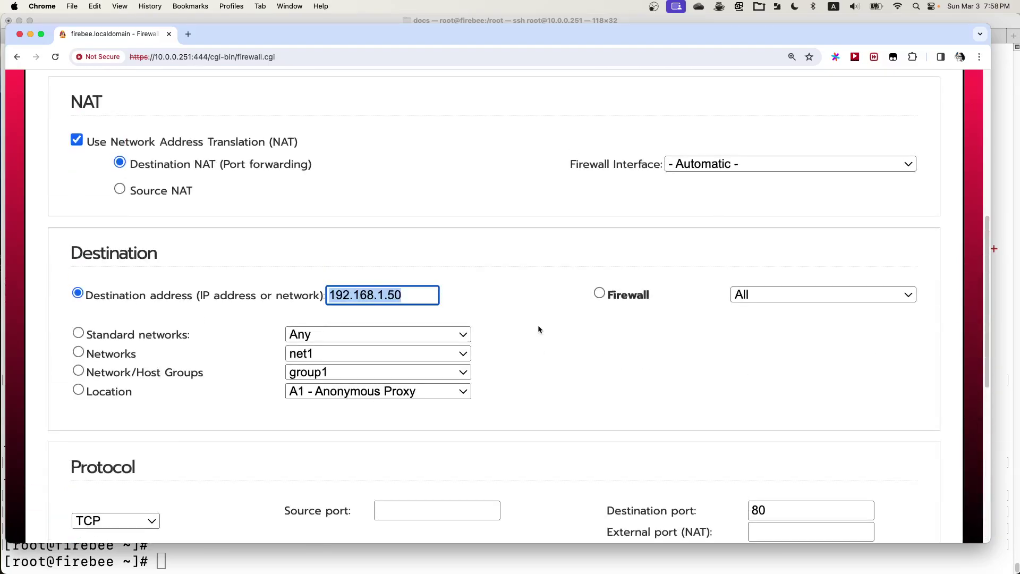
pyautogui.scroll(2, 538, 330)
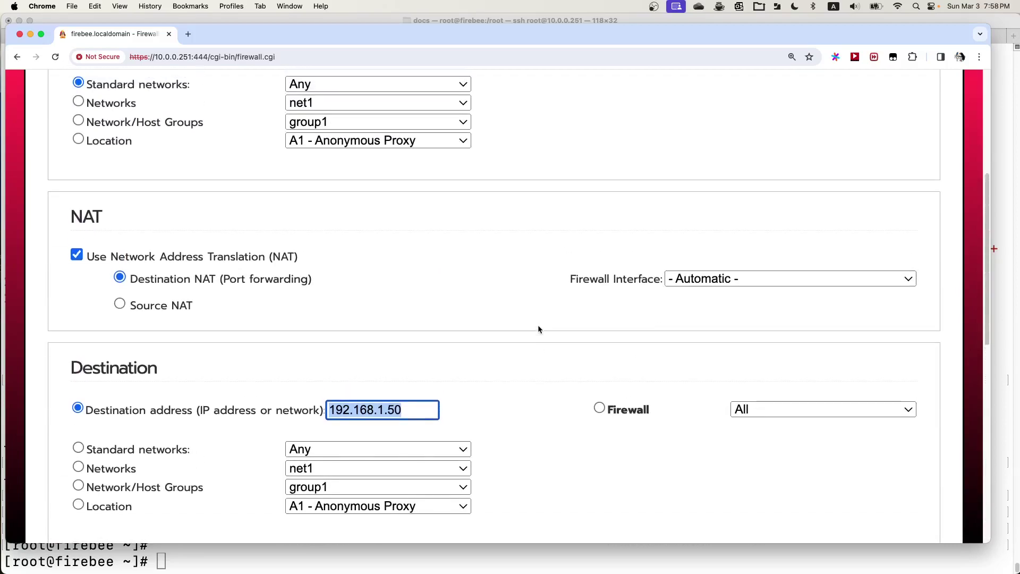
pyautogui.scroll(4, 538, 330)
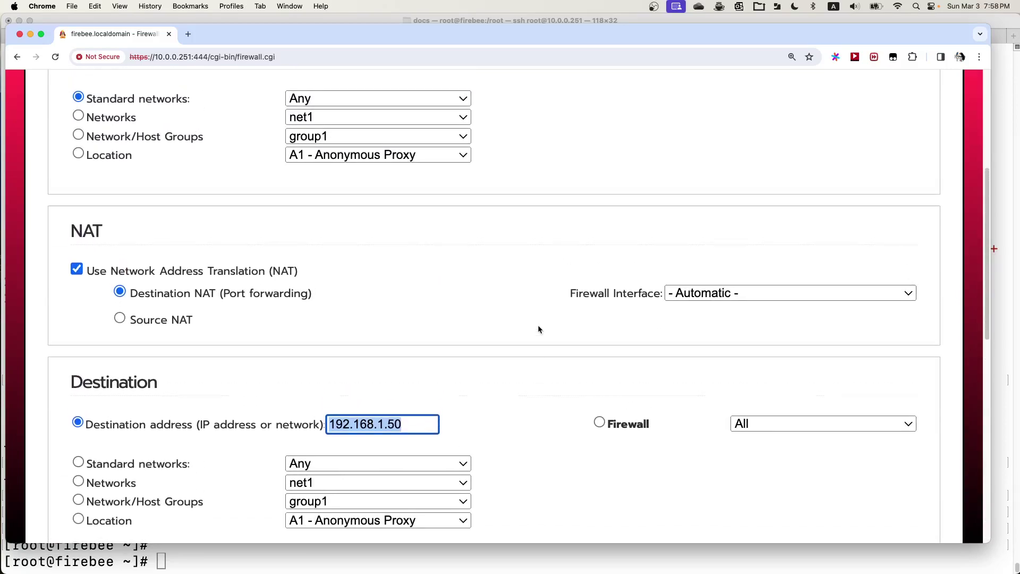
pyautogui.scroll(2, 538, 327)
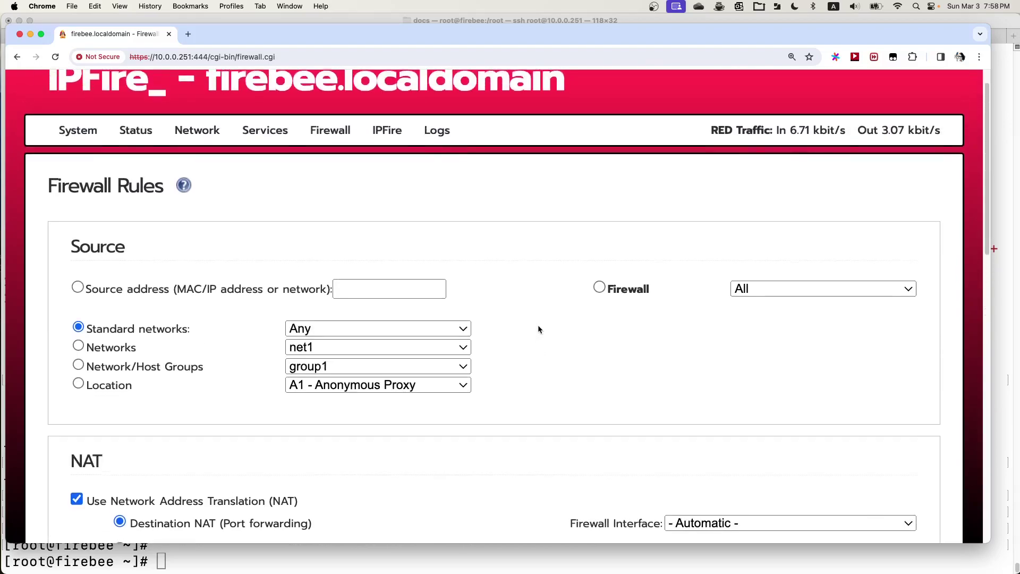
pyautogui.scroll(-9, 538, 326)
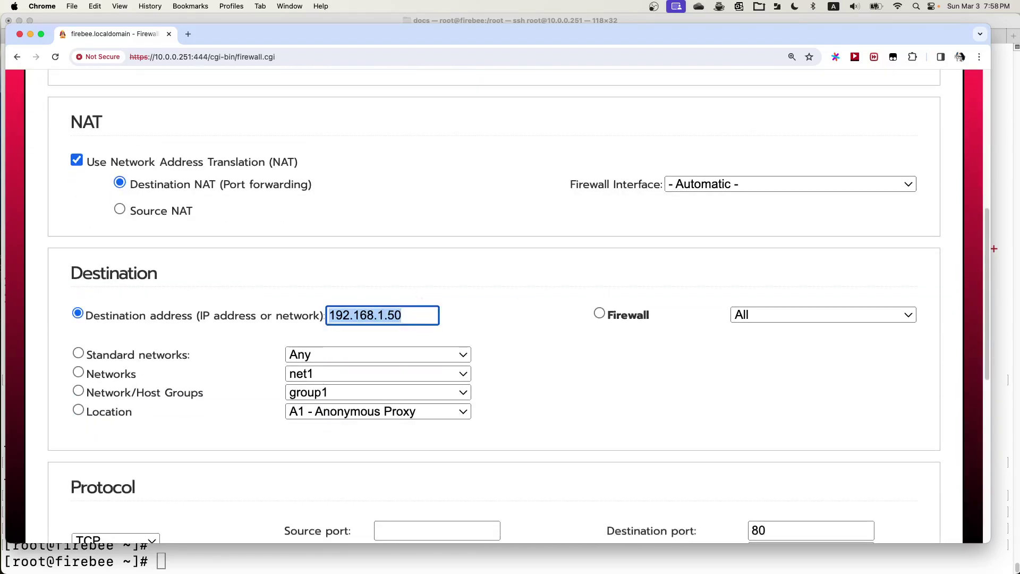
pyautogui.press('super+h')
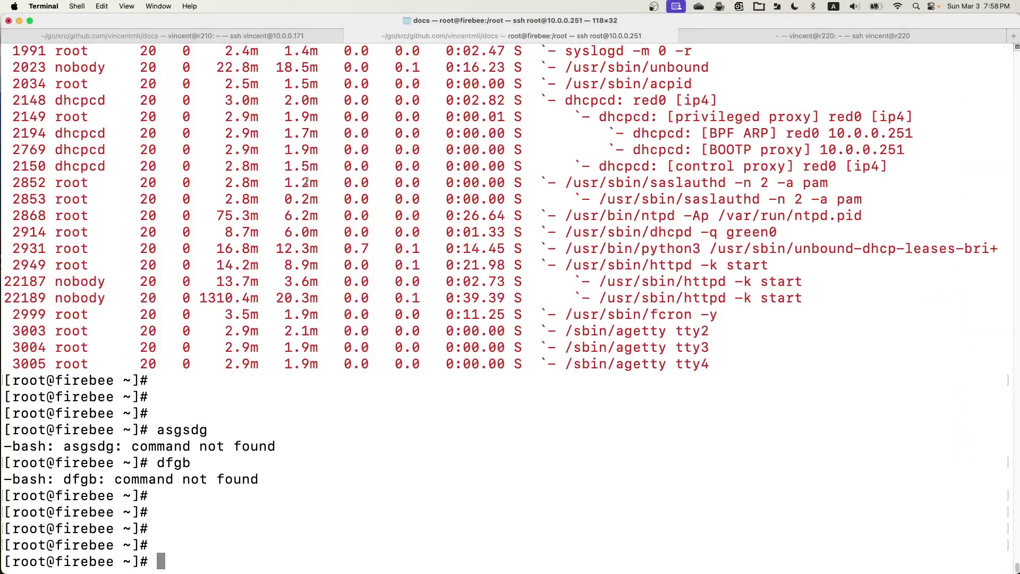
pyautogui.click(260, 37)
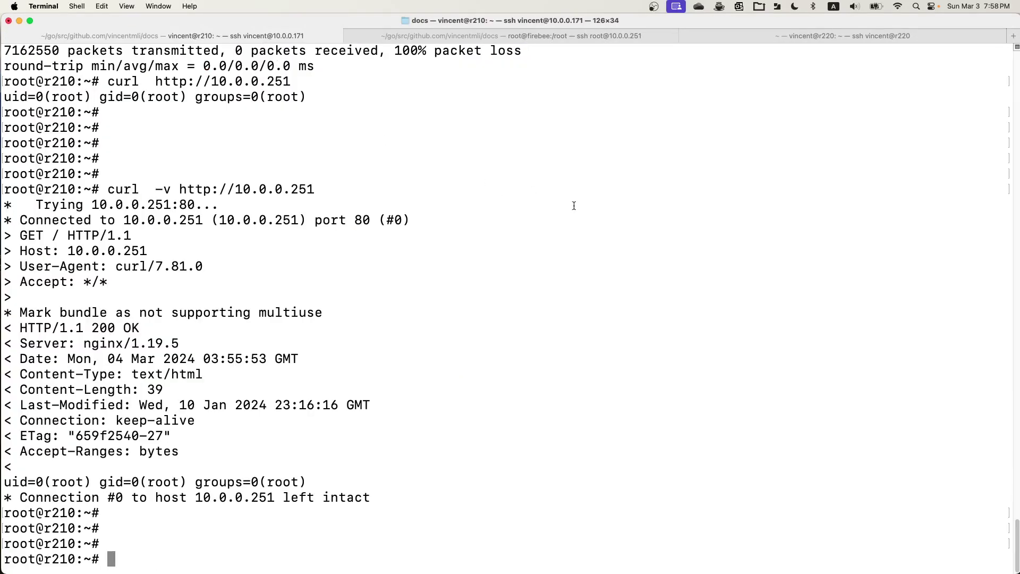
pyautogui.press('Return')
pyautogui.press('Return')
pyautogui.press('Return')
pyautogui.press('Up')
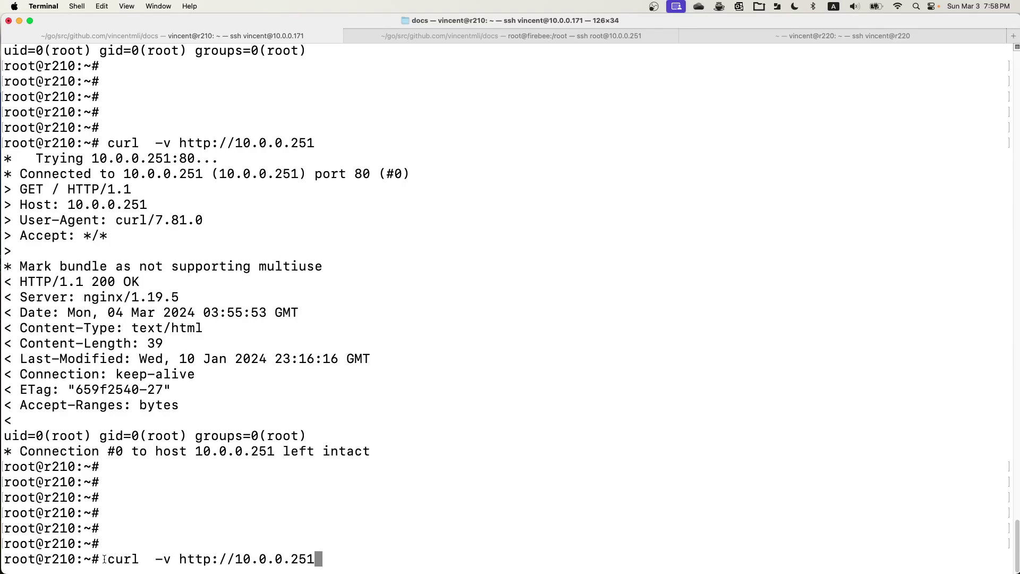
pyautogui.moveTo(103, 559); pyautogui.dragTo(333, 559)
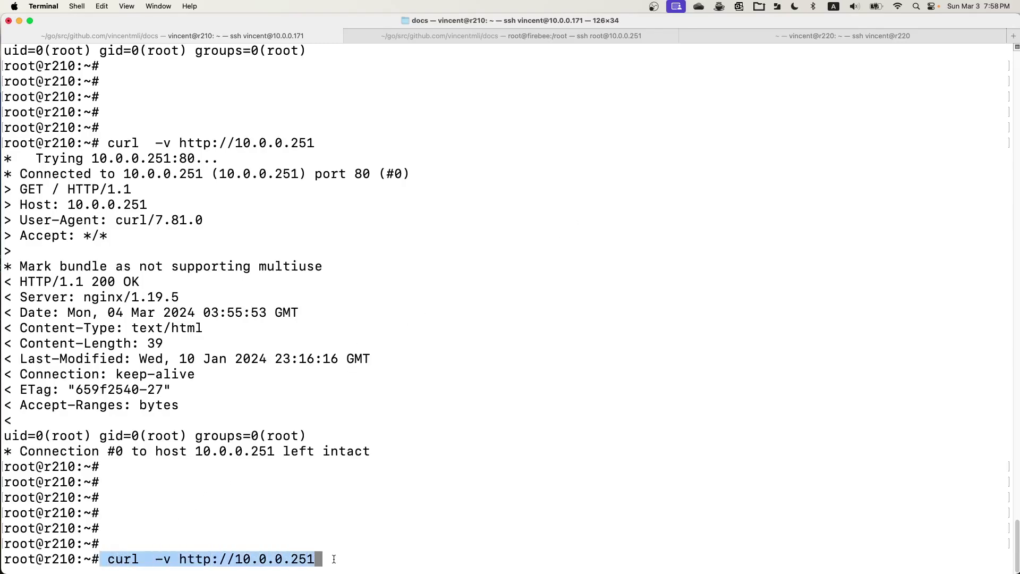
pyautogui.click(426, 448)
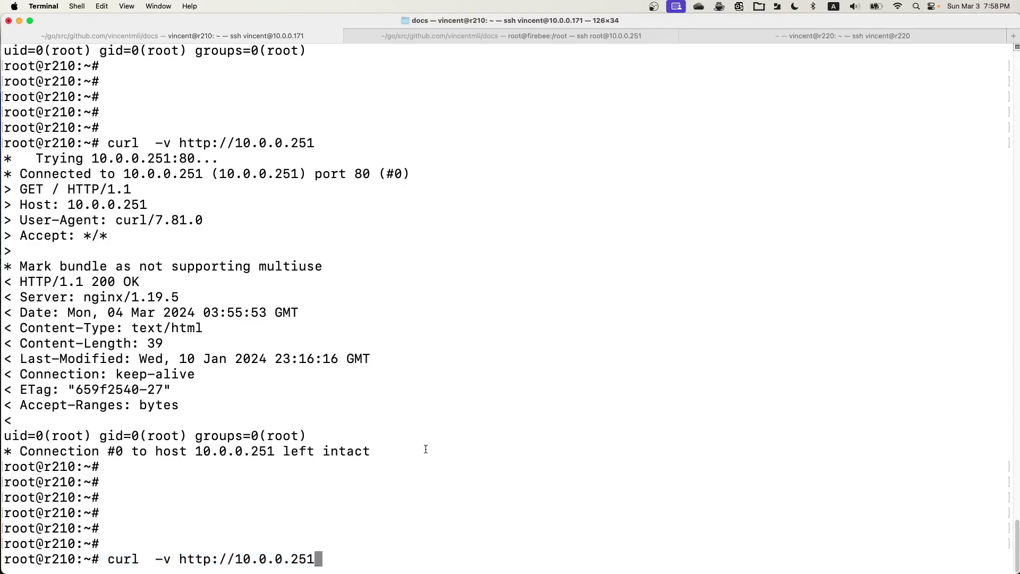
pyautogui.press('Return')
pyautogui.press('Return')
pyautogui.press('Return')
pyautogui.press('Return')
pyautogui.press('Return')
pyautogui.press('Return')
pyautogui.press('Return')
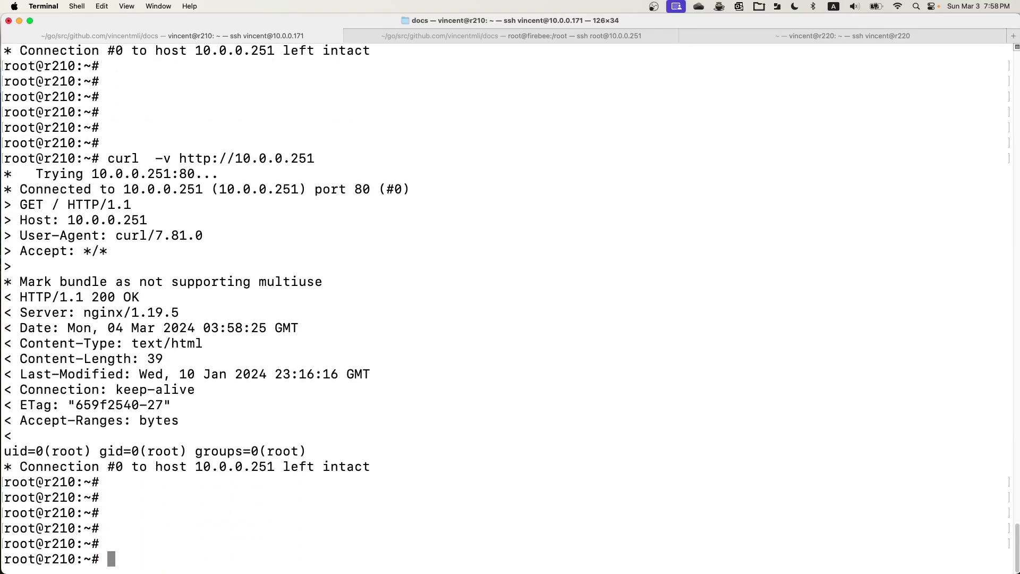
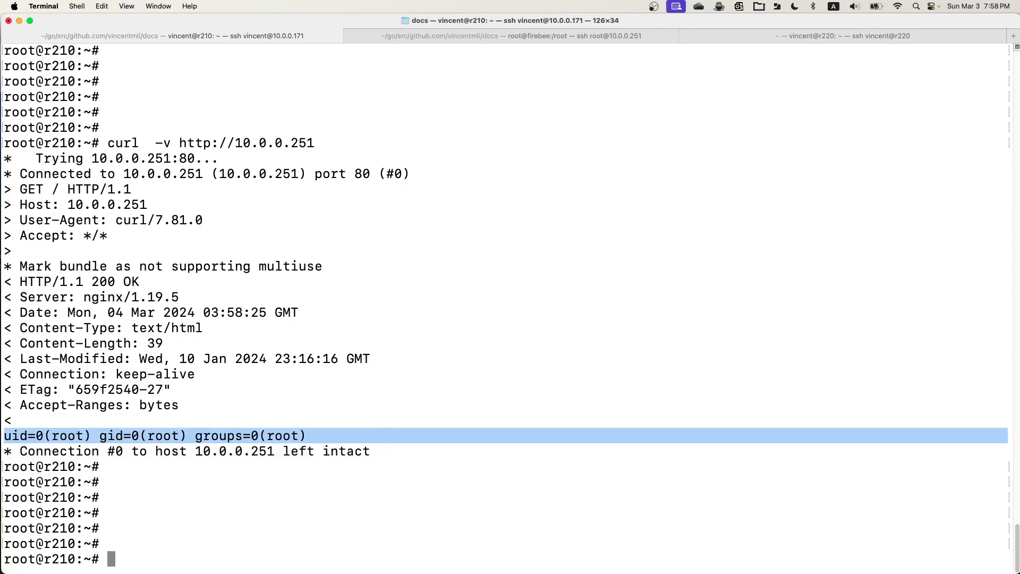
# - Bring the Chrome window with the IPFire Firewall Rules page in front of Terminal
pyautogui.press('super+Tab')
# - Return to the top of the Firewall Rules page and reveal the Status menu's pages
pyautogui.click(465, 267)
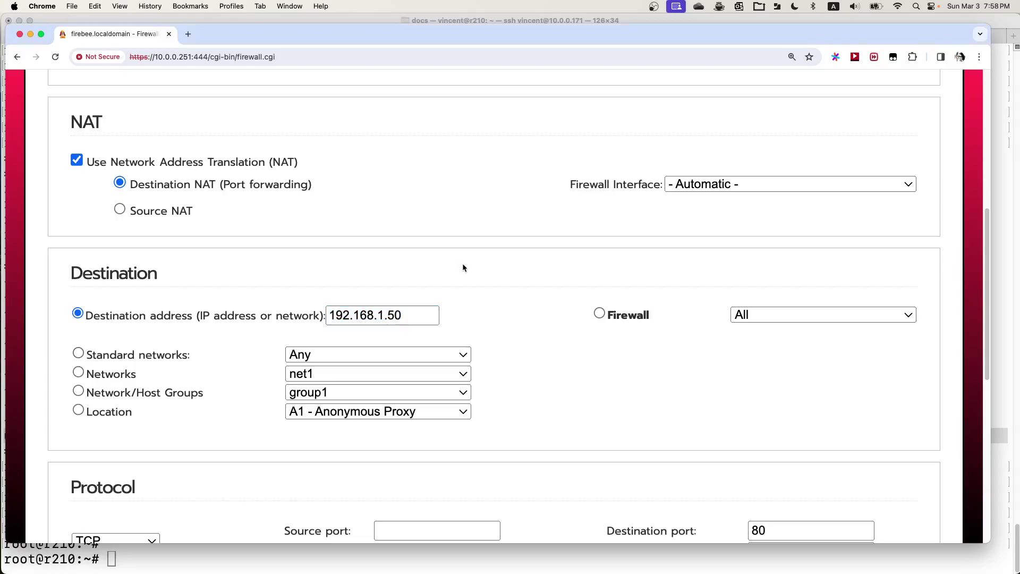
pyautogui.scroll(6, 468, 266)
pyautogui.scroll(2, 477, 271)
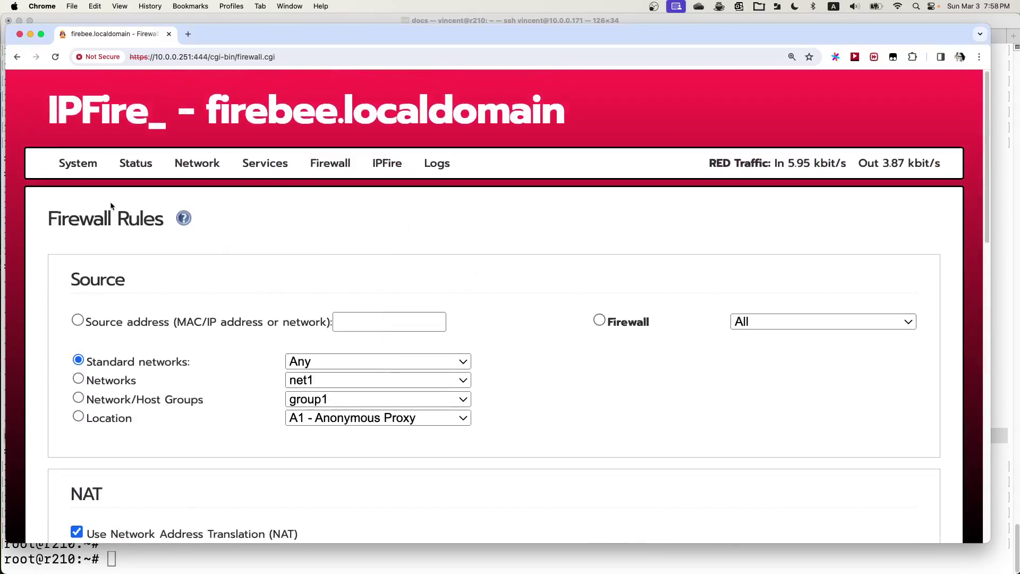
pyautogui.moveTo(396, 172)
pyautogui.moveTo(330, 175)
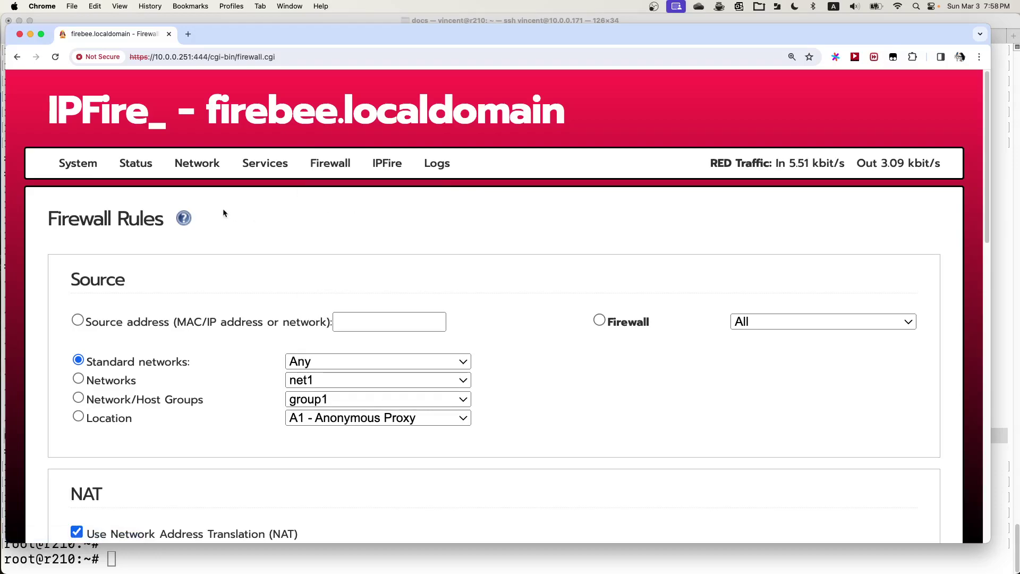
pyautogui.moveTo(140, 167)
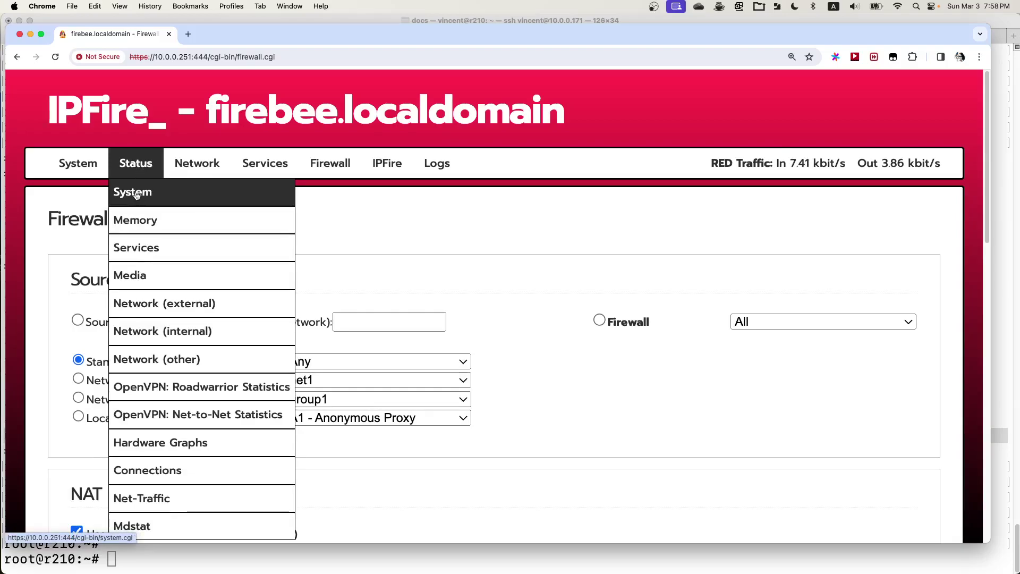
# - Open the Status > System page and show its CPU graph for the past hour
pyautogui.click(136, 195)
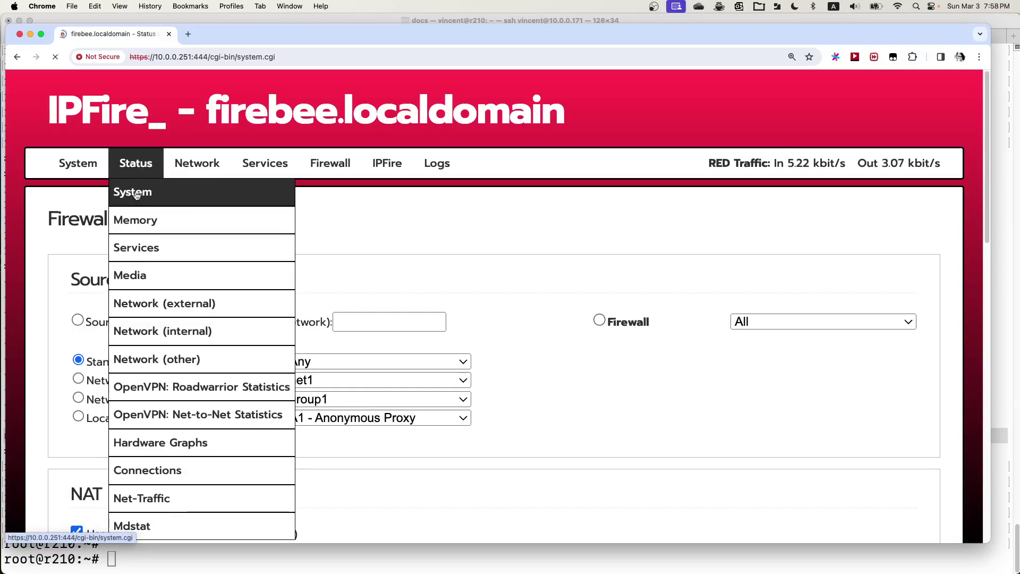
pyautogui.scroll(-5, 593, 314)
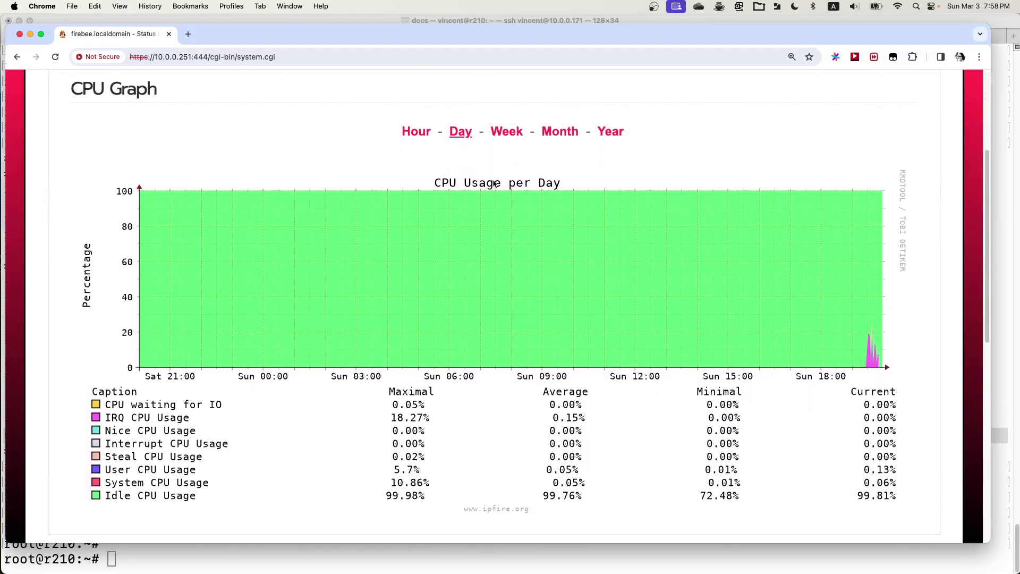
pyautogui.click(409, 134)
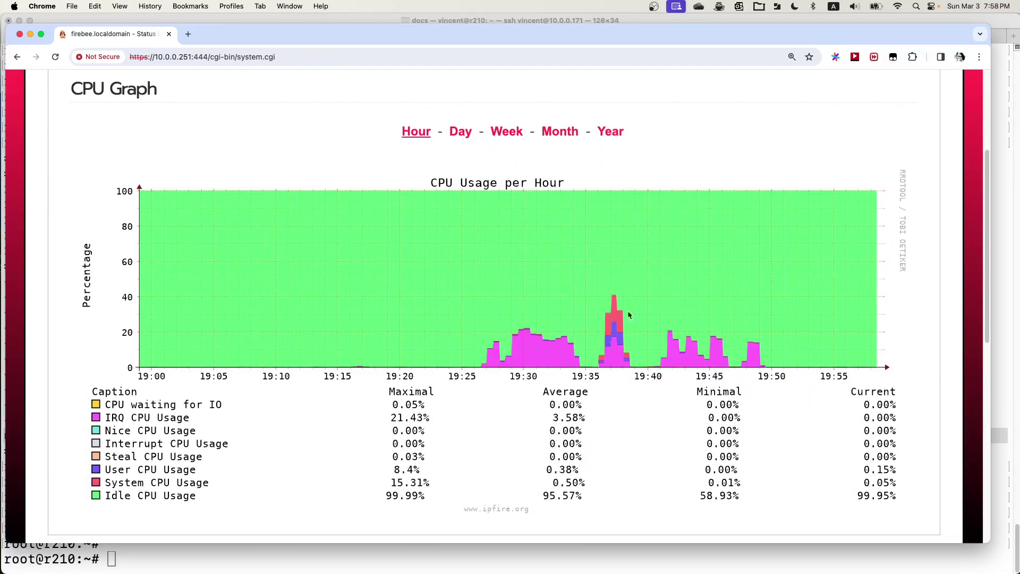
# - Show the Load average graph for the past hour
pyautogui.scroll(-3, 640, 319)
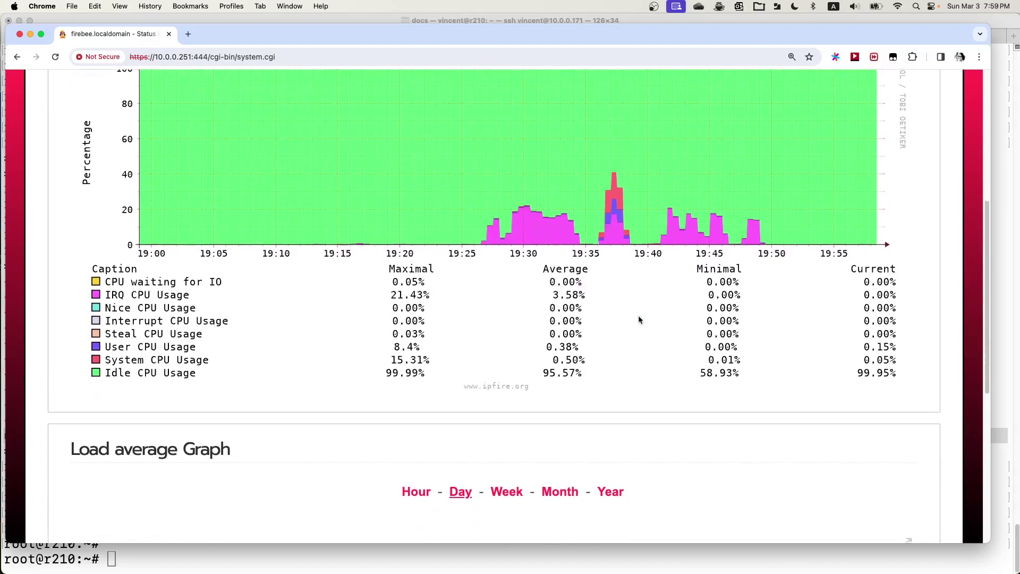
pyautogui.scroll(-2, 638, 319)
pyautogui.scroll(-4, 639, 319)
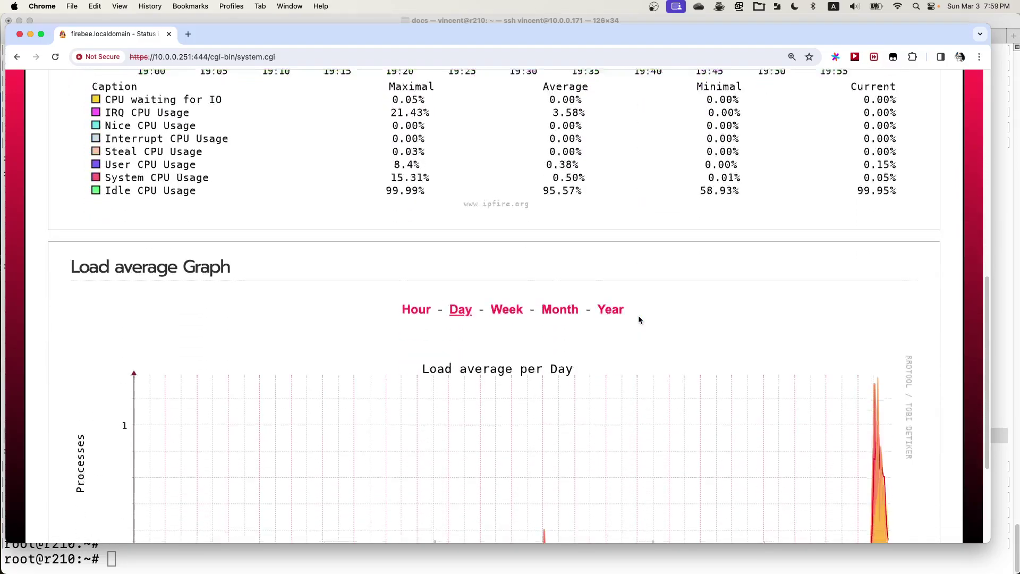
pyautogui.click(416, 265)
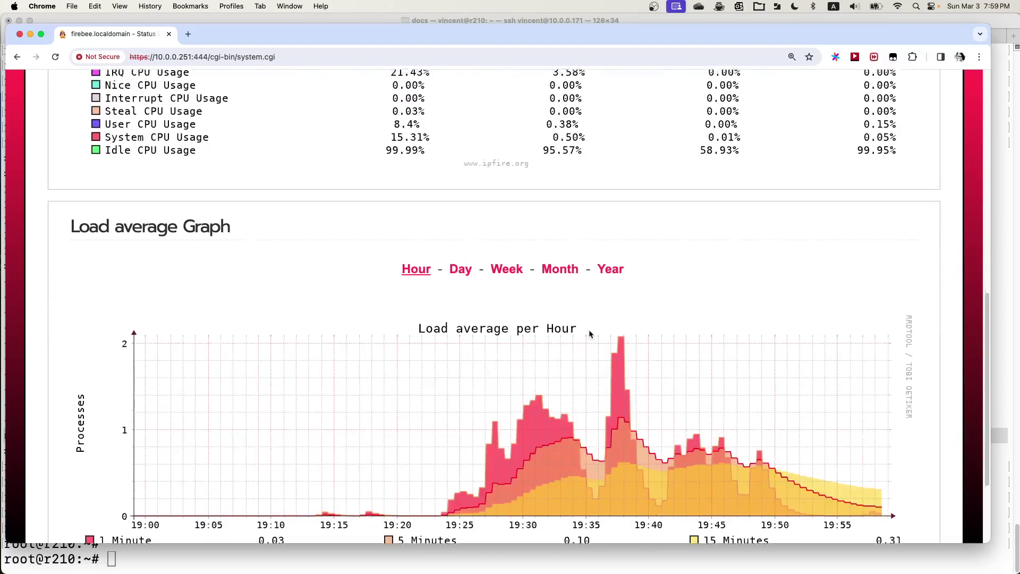
pyautogui.scroll(10, 588, 330)
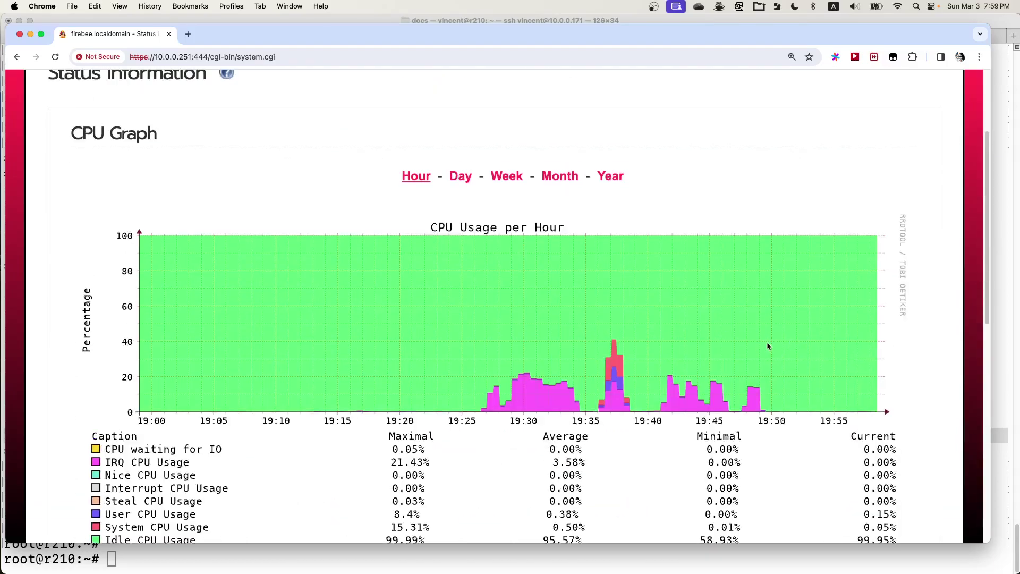
pyautogui.scroll(-1, 723, 354)
pyautogui.scroll(-1, 722, 354)
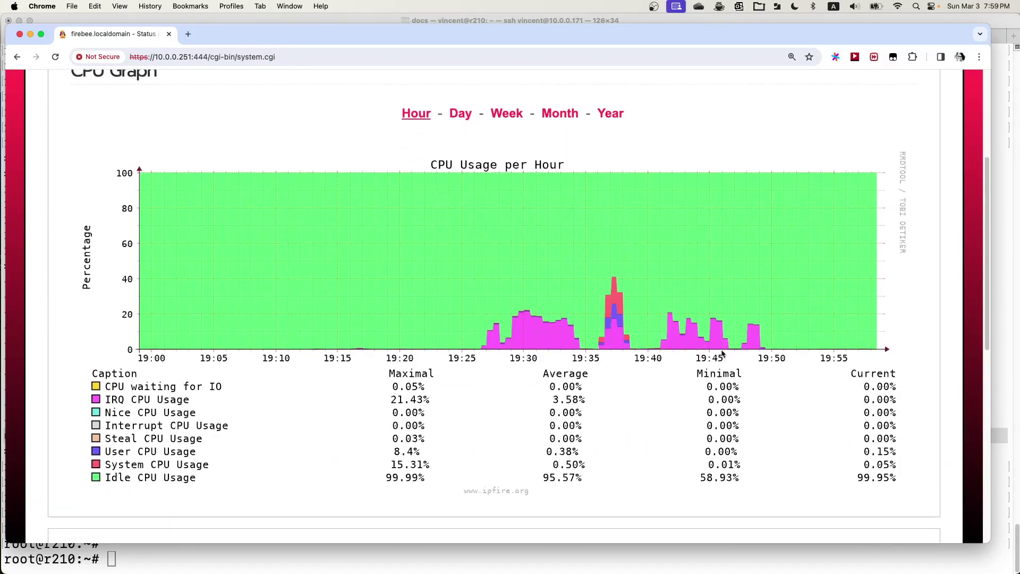
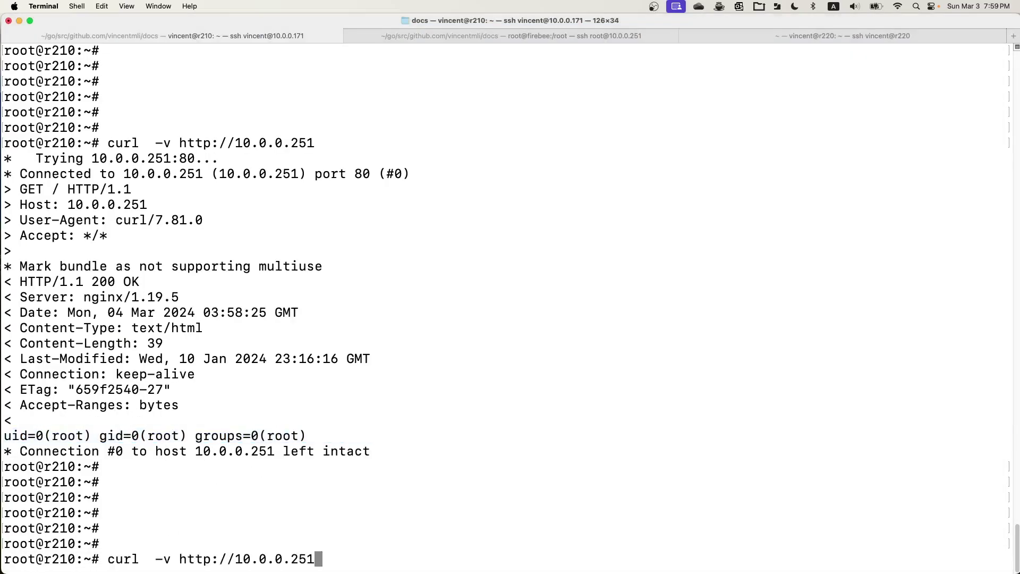
pyautogui.press('Up')
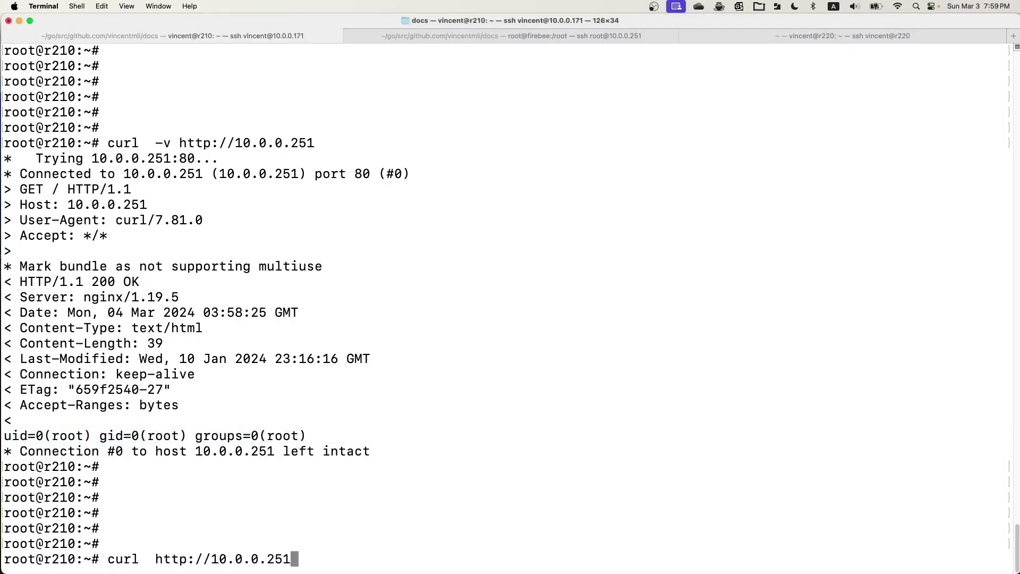
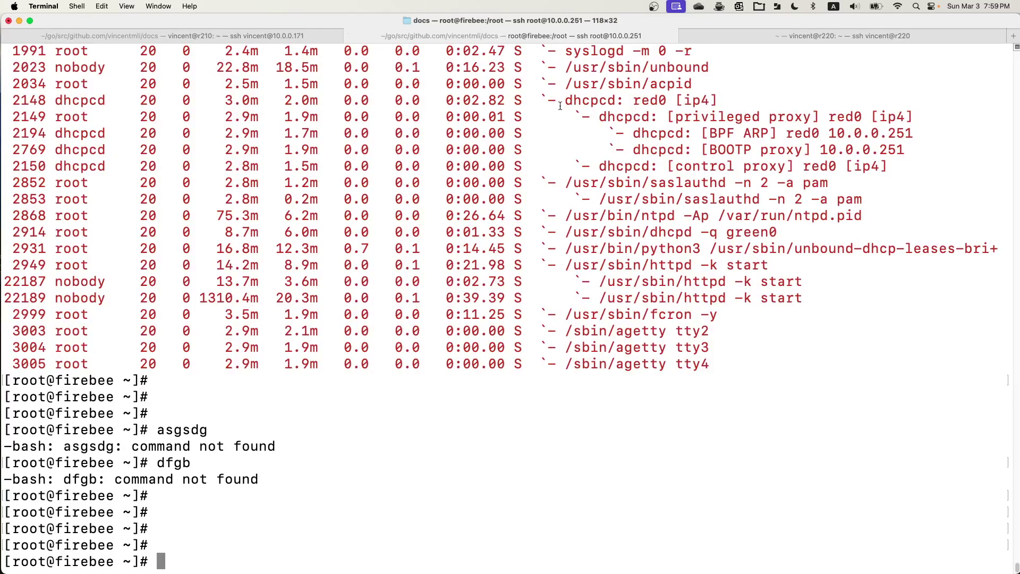
# - Run top on the firewall and highlight all eight CPU rows and the memory summary lines
pyautogui.write('top')
pyautogui.press('Return')
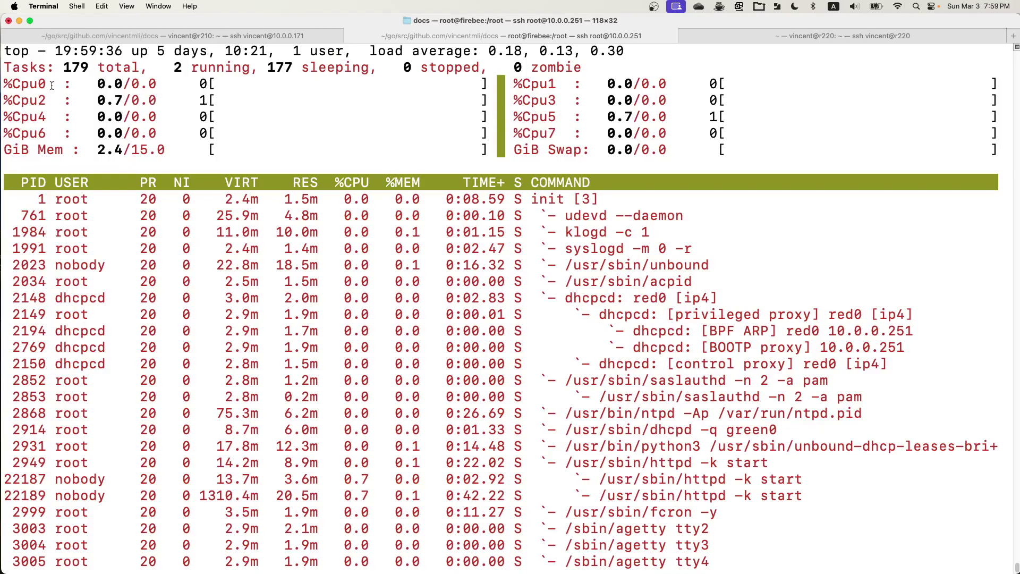
pyautogui.moveTo(22, 85); pyautogui.dragTo(318, 134)
pyautogui.click(79, 74)
pyautogui.moveTo(6, 84); pyautogui.dragTo(793, 154)
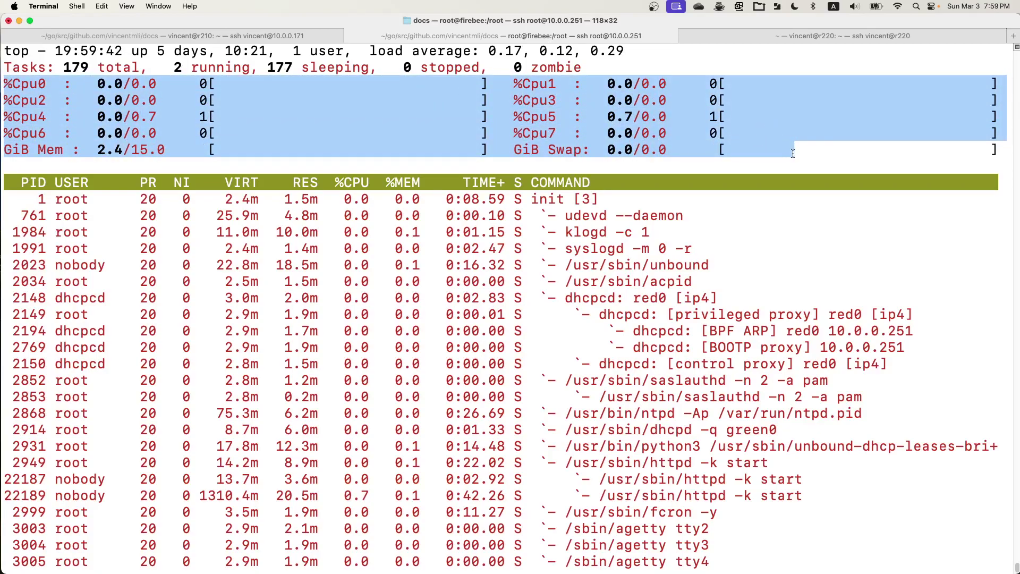
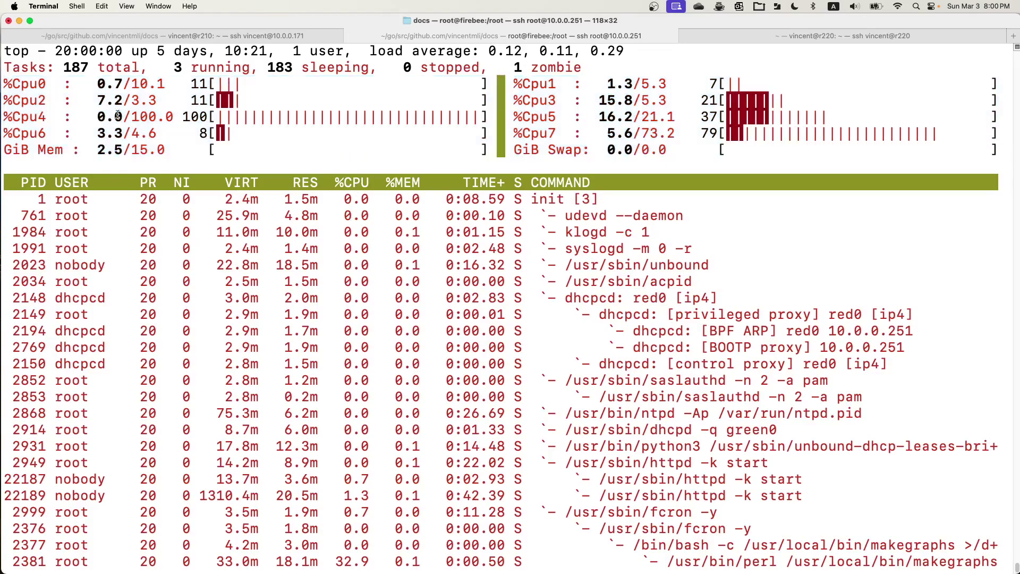
# - Highlight top's CPU4 line at 100.0 and CPU7 line at 73.2, then bring up the IPFire CPU graph
pyautogui.moveTo(13, 115); pyautogui.dragTo(345, 118)
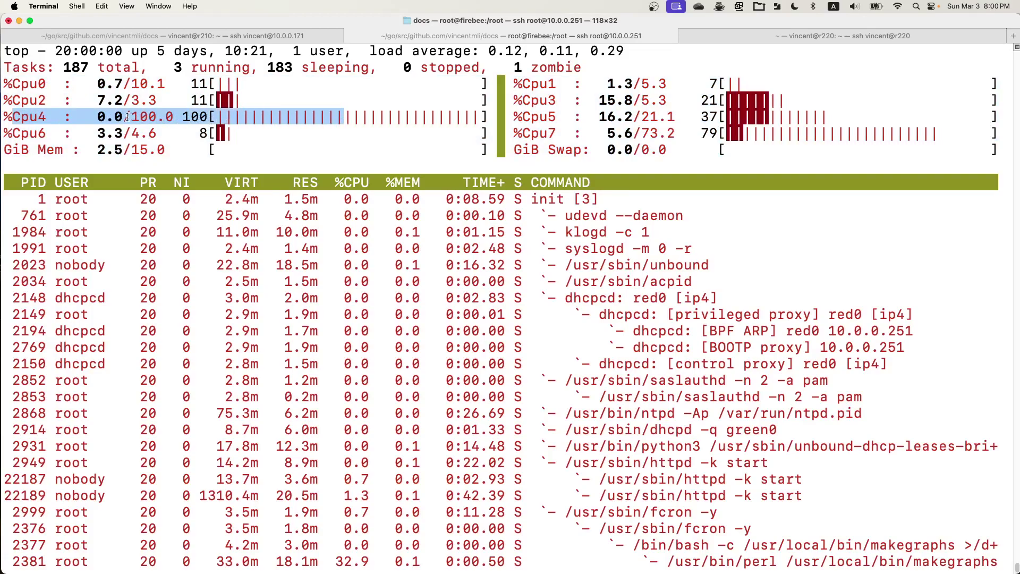
pyautogui.doubleClick(154, 117)
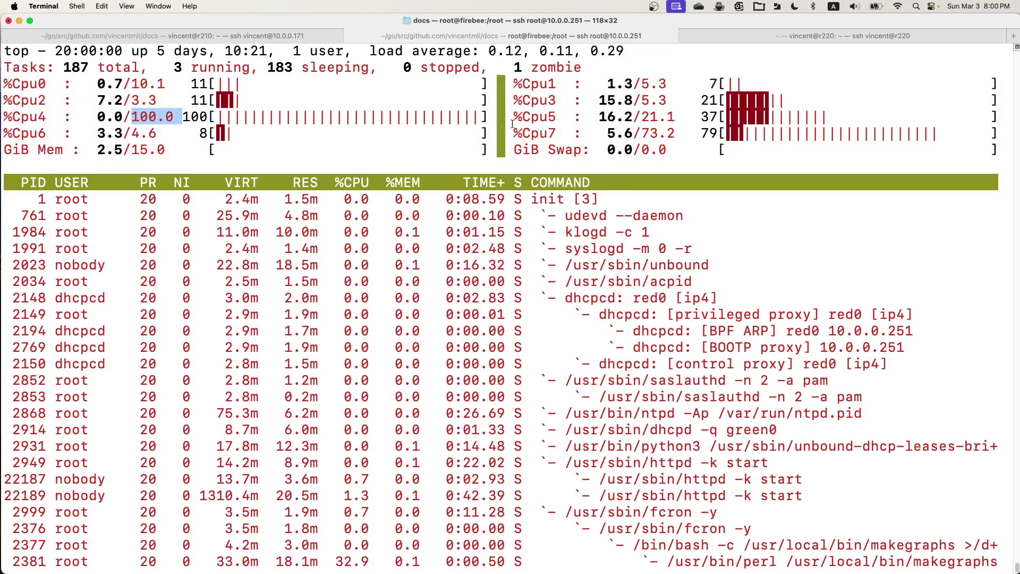
pyautogui.moveTo(523, 133); pyautogui.dragTo(719, 133)
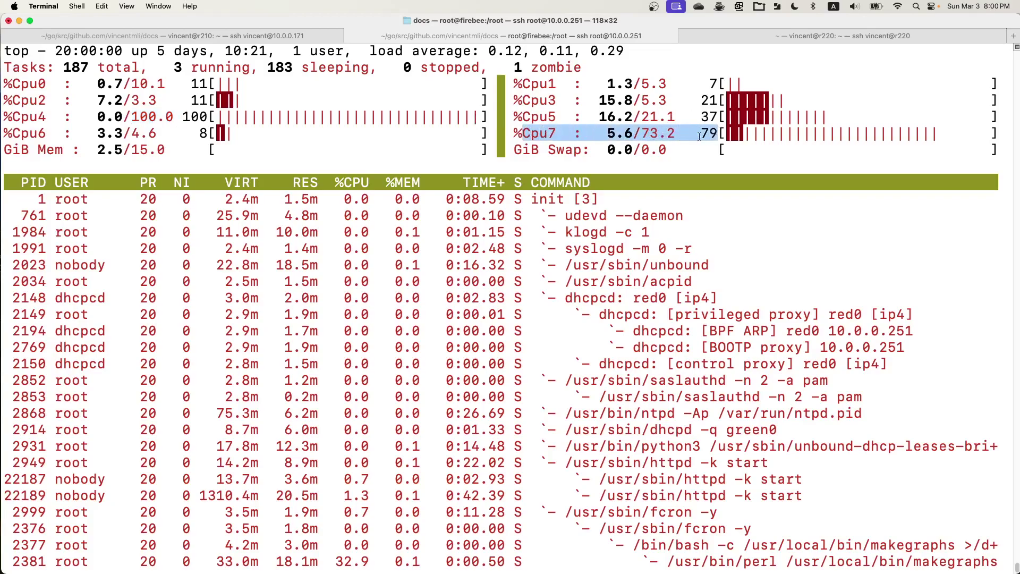
pyautogui.click(755, 135)
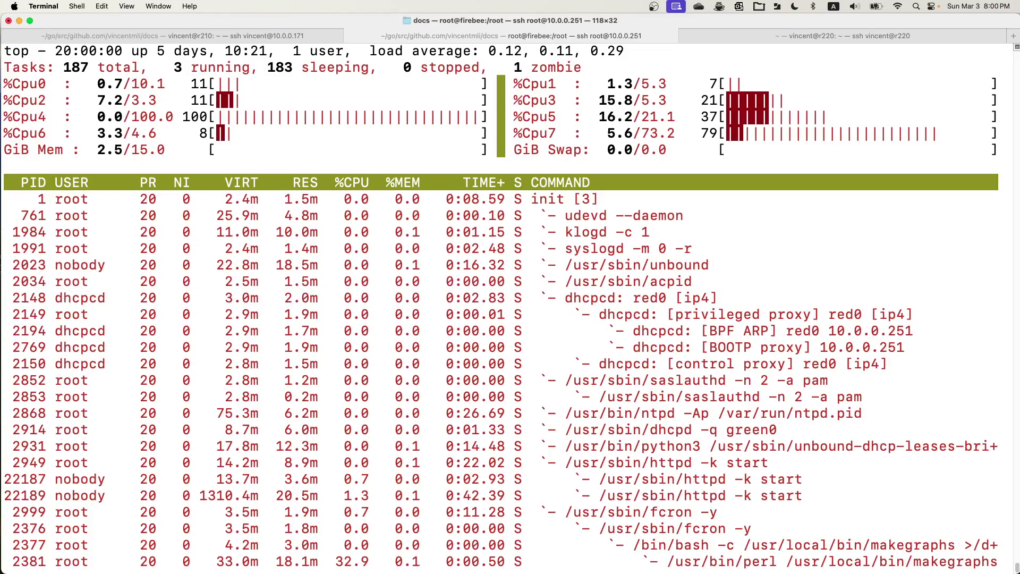
pyautogui.press('super+Tab')
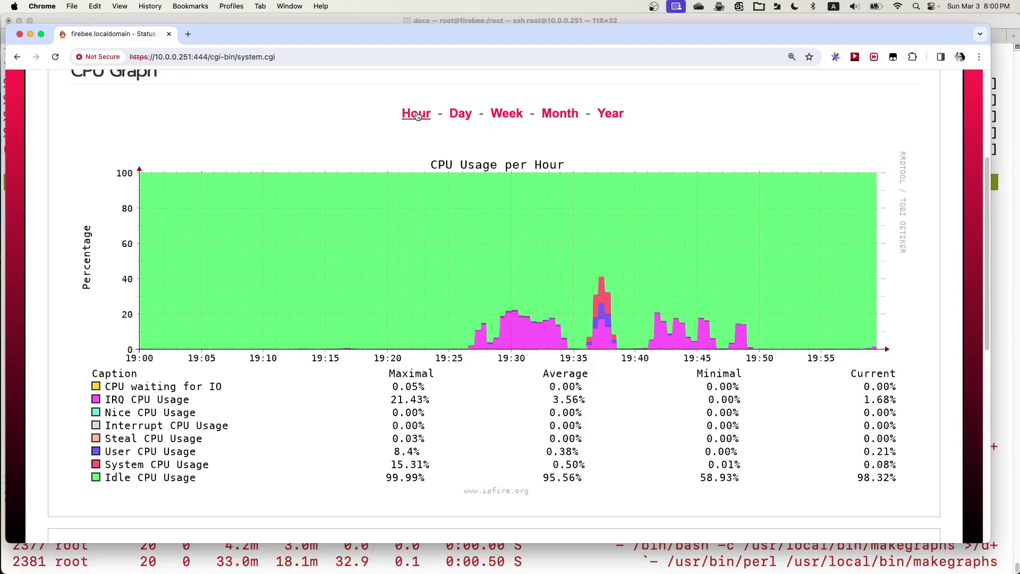
# - Watch the hourly CPU graph refresh with IRQ usage spiking to 90.47%, then return to top
pyautogui.scroll(-3, 773, 324)
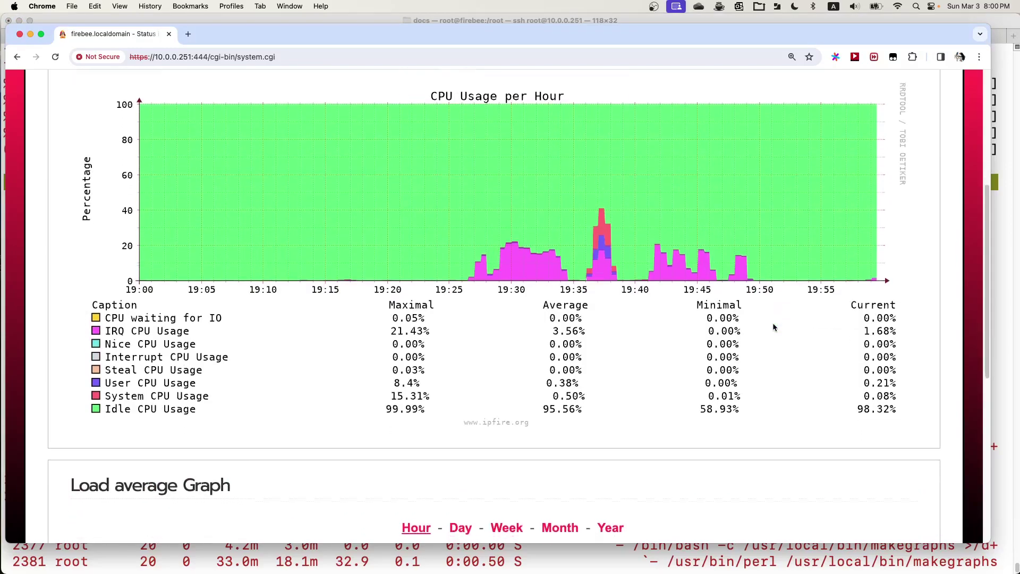
pyautogui.scroll(-5, 773, 323)
pyautogui.scroll(8, 773, 323)
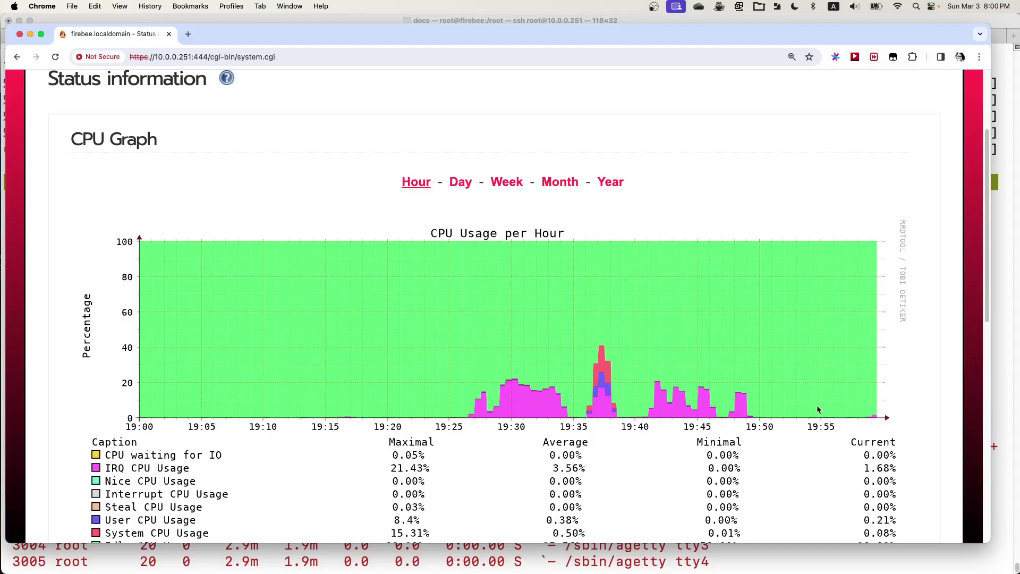
pyautogui.scroll(-3, 859, 426)
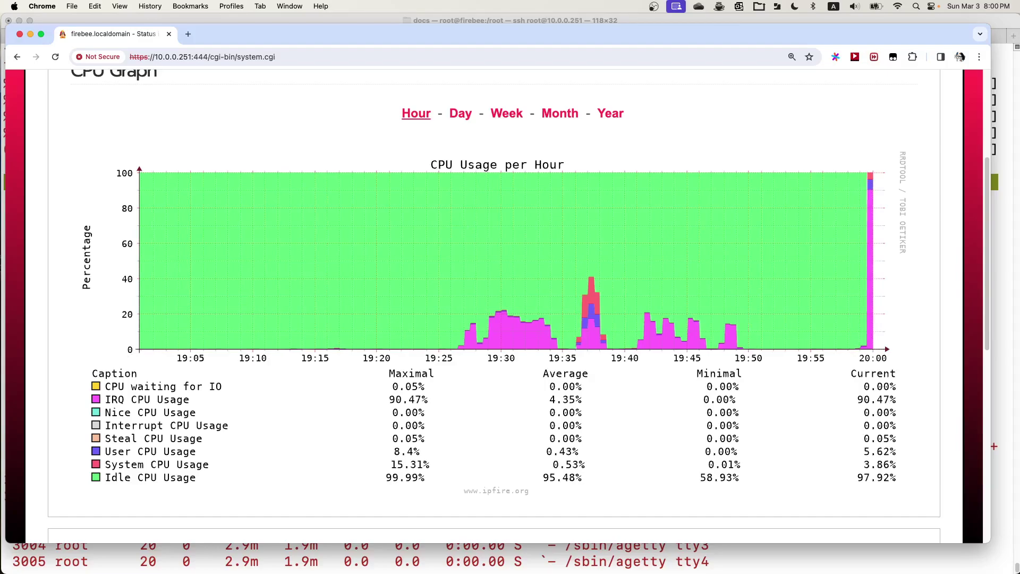
pyautogui.press('super+Tab')
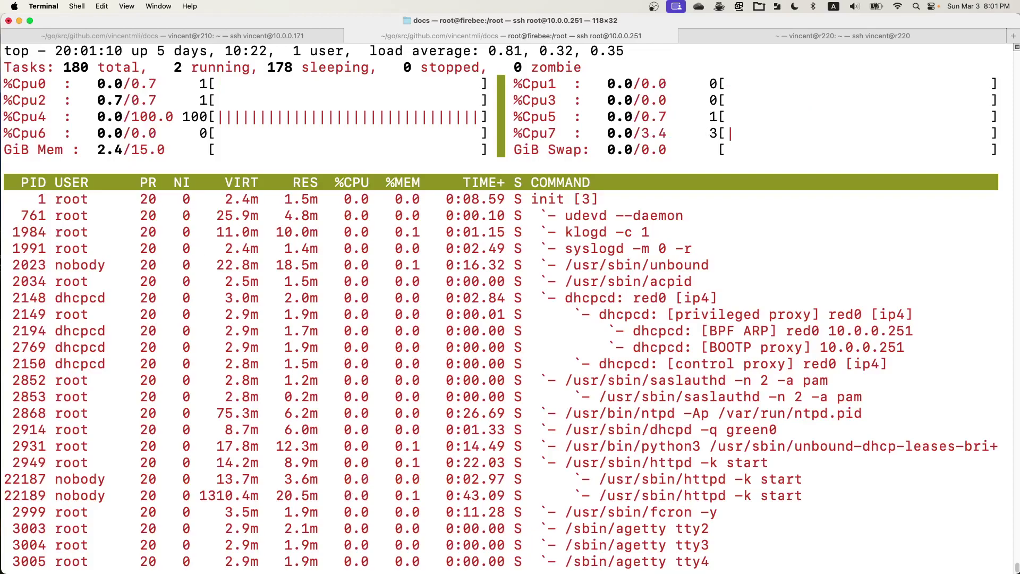
# - Quit top to the shell prompt and bring the IPFire CPU graph page back
pyautogui.press('q')
pyautogui.press('super+Tab')
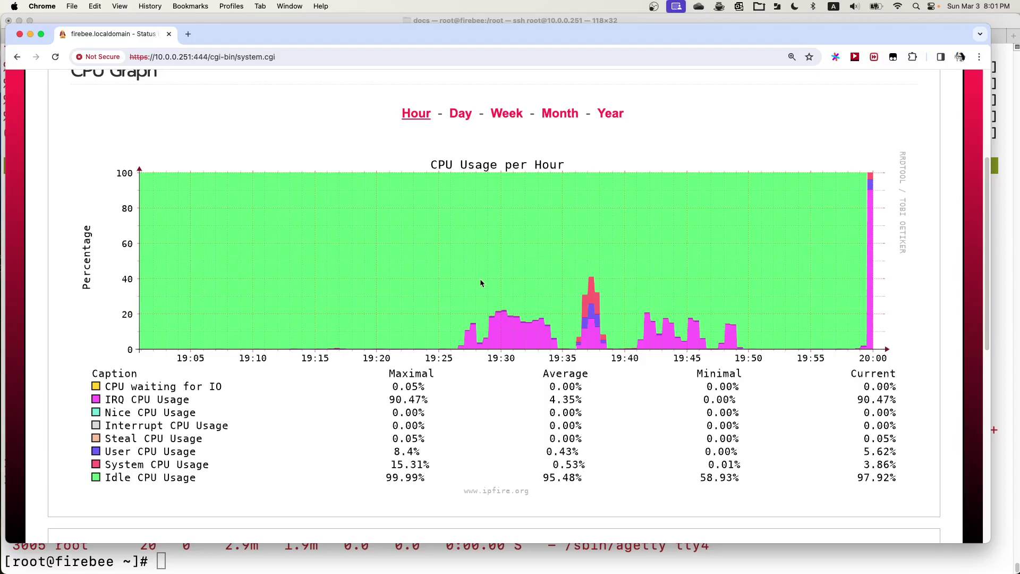
# - Check the Load average graph, then highlight the RED Traffic In figure of 11.88 Mbit/s
pyautogui.scroll(-3, 598, 348)
pyautogui.scroll(-5, 600, 353)
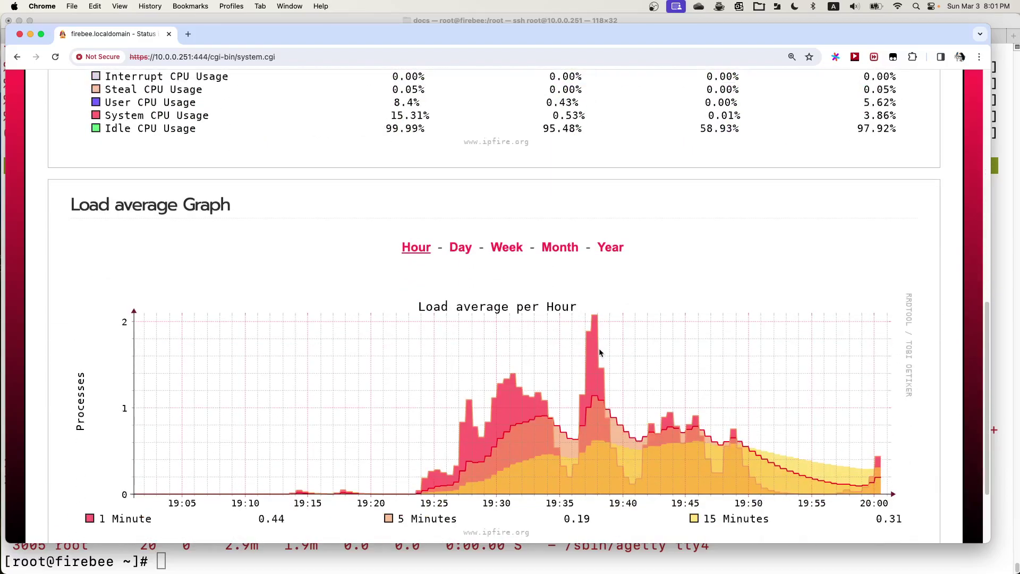
pyautogui.scroll(10, 600, 352)
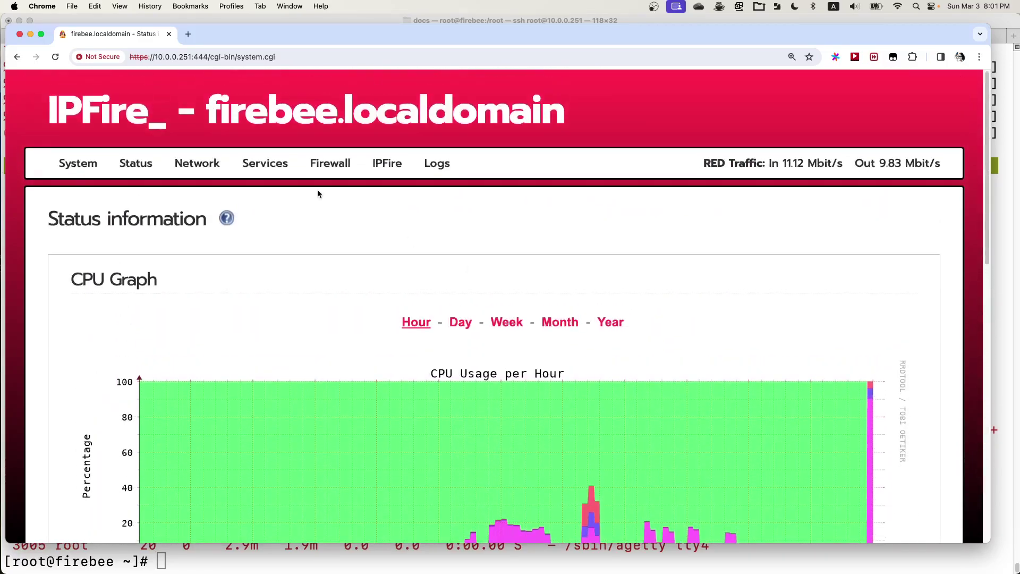
pyautogui.moveTo(136, 165)
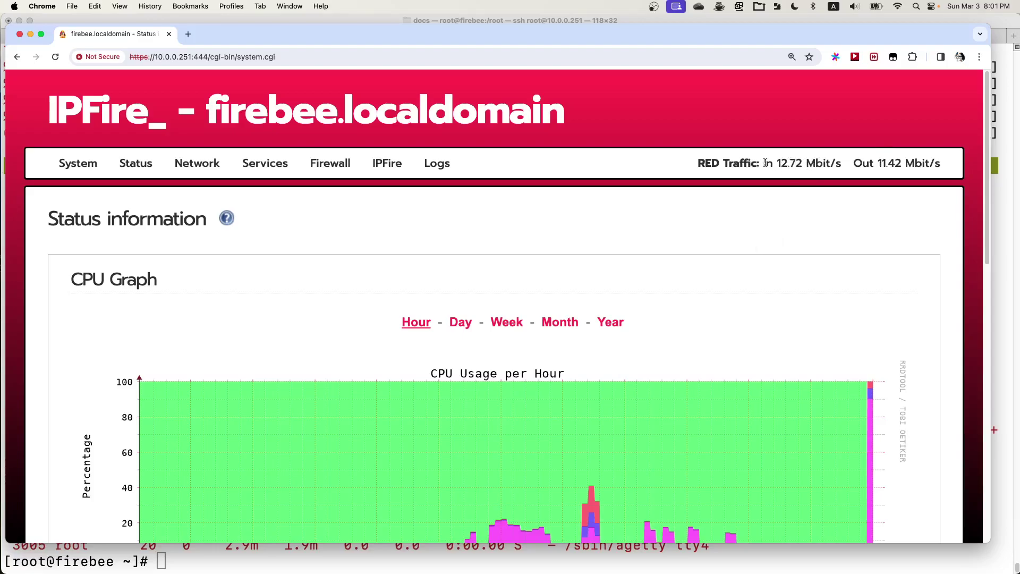
pyautogui.moveTo(765, 163); pyautogui.dragTo(846, 163)
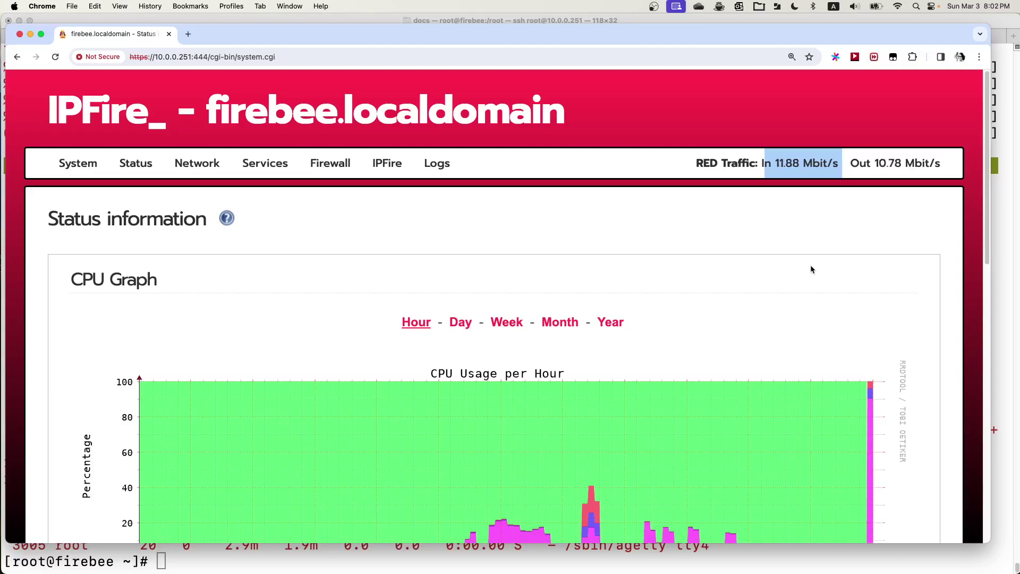
# - Scroll up and down the Status > System CPU graph while it refreshes
pyautogui.scroll(-7, 667, 269)
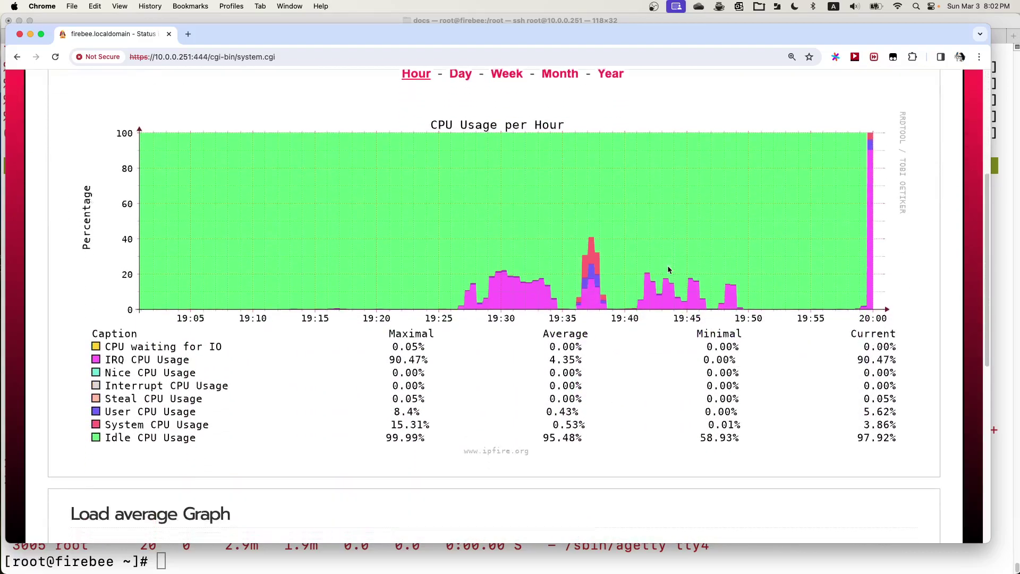
pyautogui.scroll(6, 668, 270)
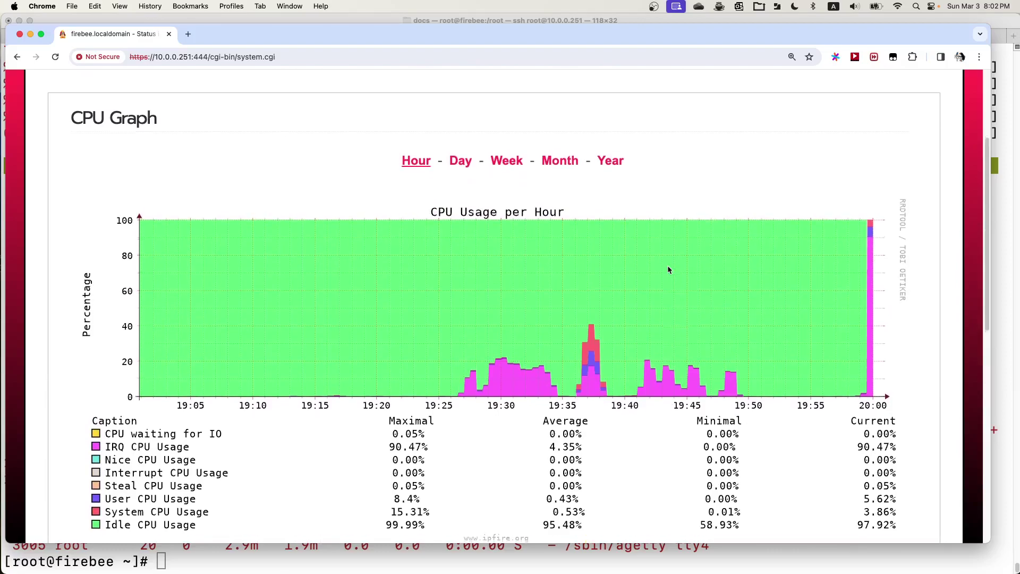
pyautogui.scroll(1, 668, 270)
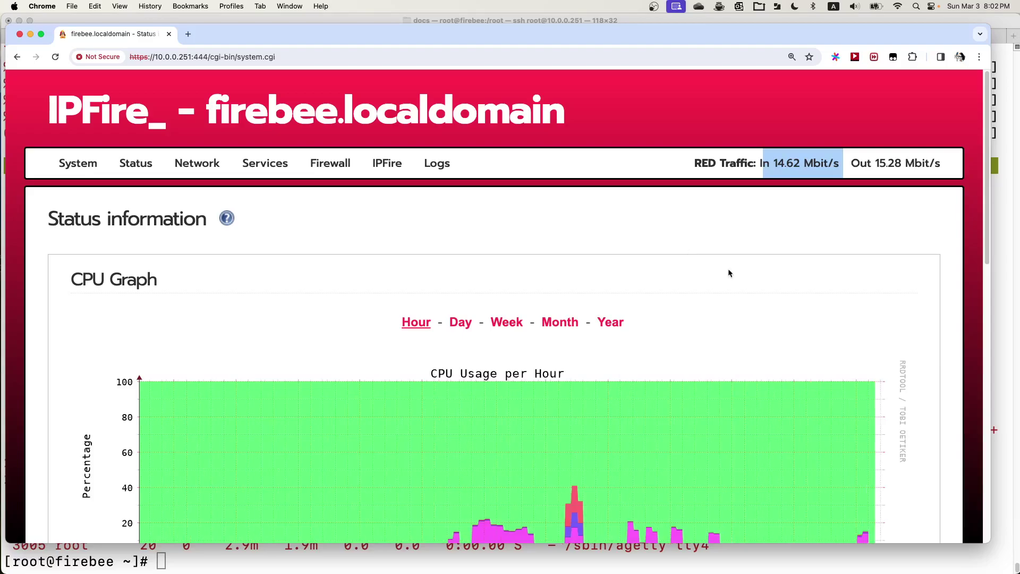
pyautogui.scroll(-2, 729, 272)
pyautogui.scroll(-5, 729, 273)
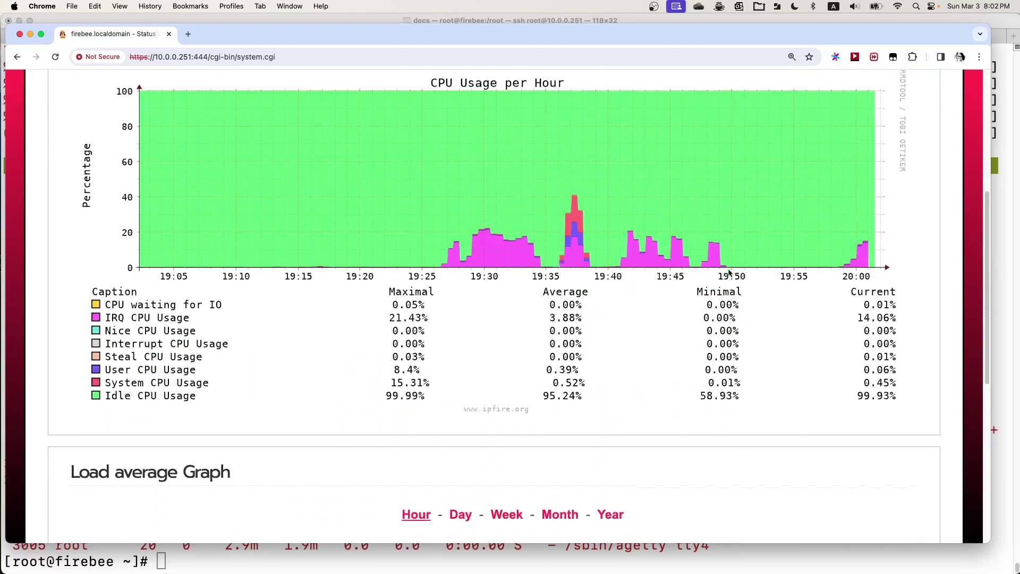
pyautogui.scroll(-3, 729, 272)
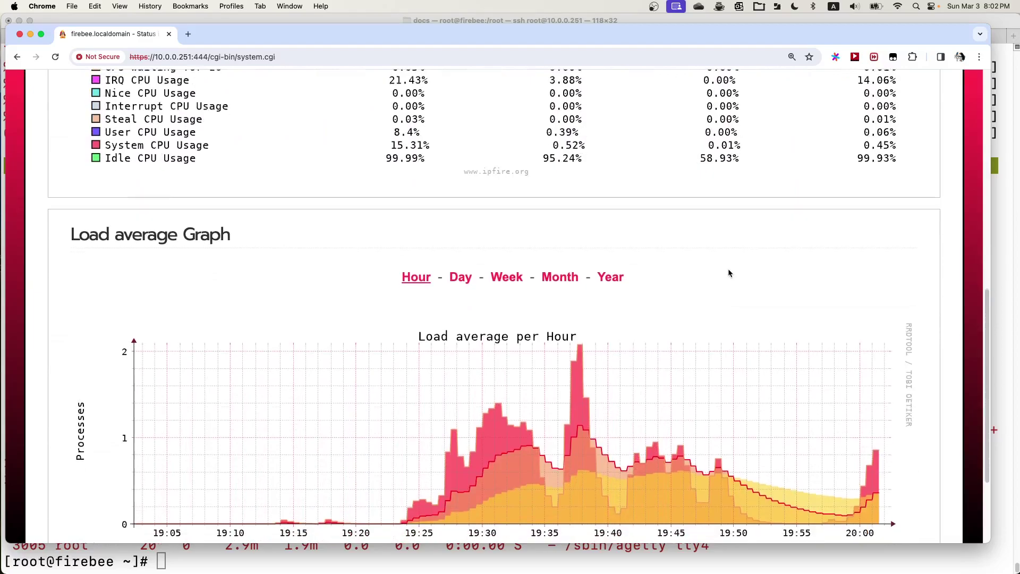
pyautogui.scroll(8, 729, 272)
pyautogui.scroll(3, 729, 273)
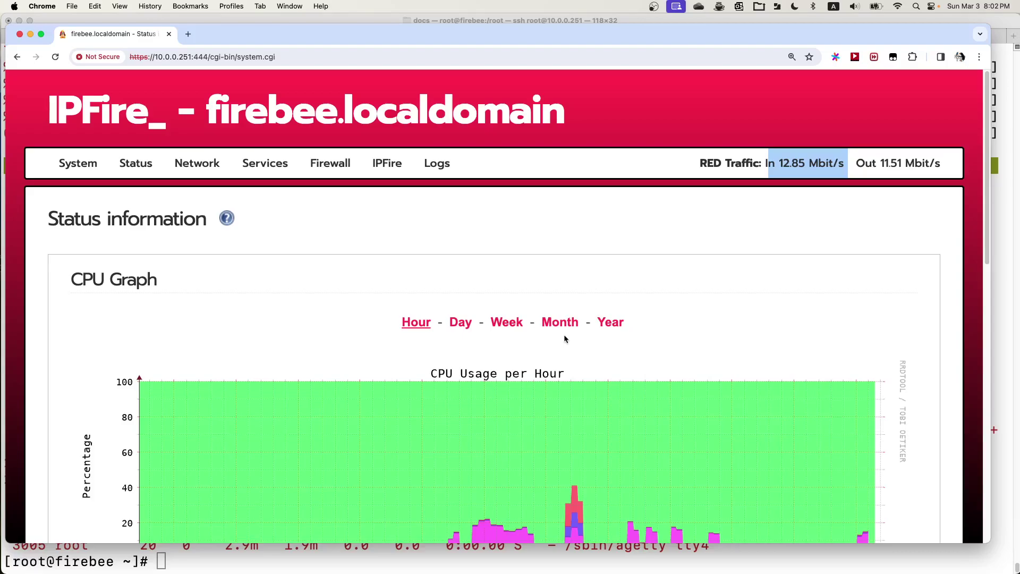
pyautogui.scroll(-5, 565, 338)
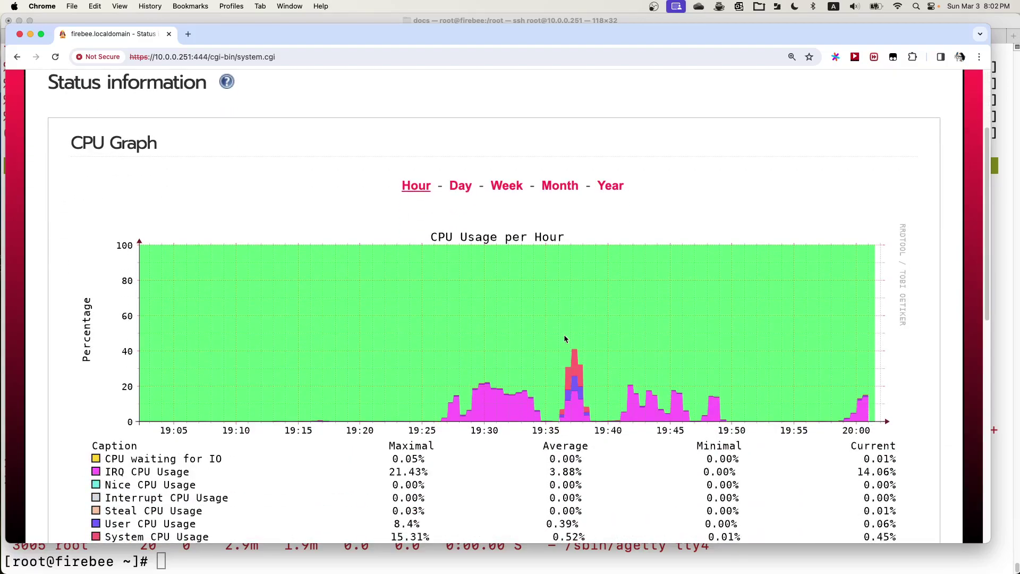
pyautogui.scroll(-7, 565, 338)
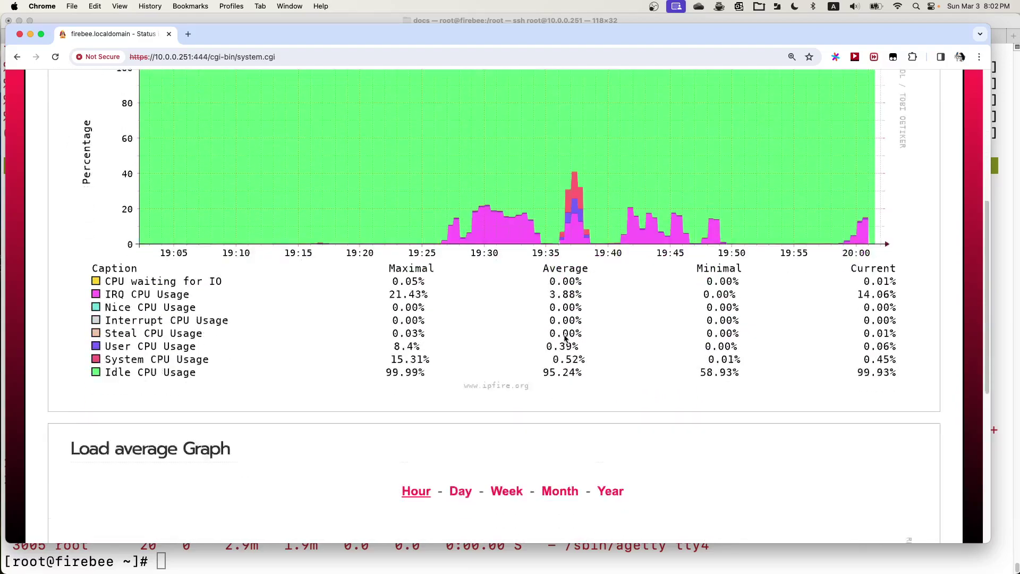
pyautogui.scroll(5, 565, 339)
pyautogui.scroll(7, 565, 338)
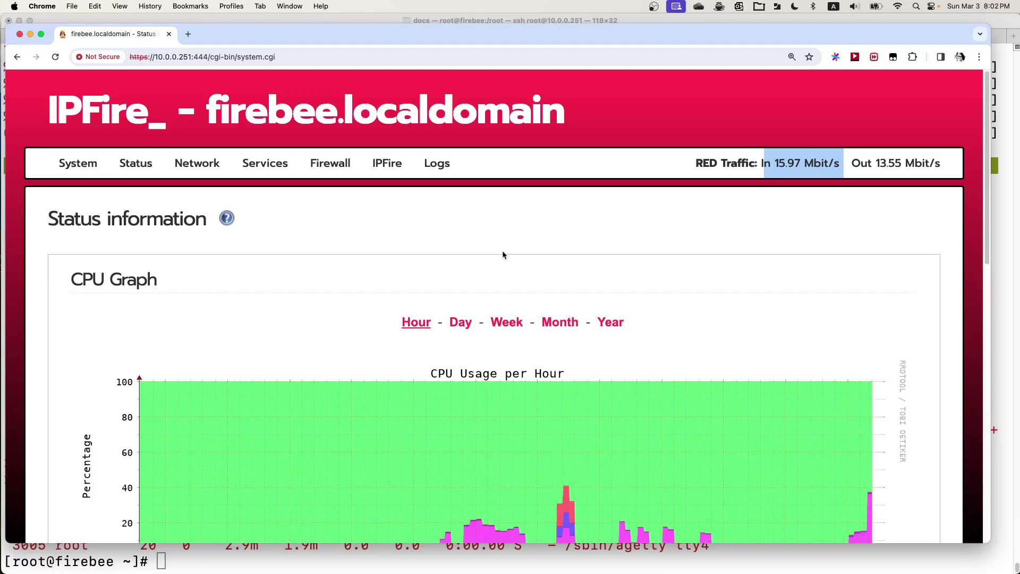
# - Mark the IRQ value in the CPU graph caption table, now 36.50% current with idle at 62.44%
pyautogui.scroll(-2, 582, 279)
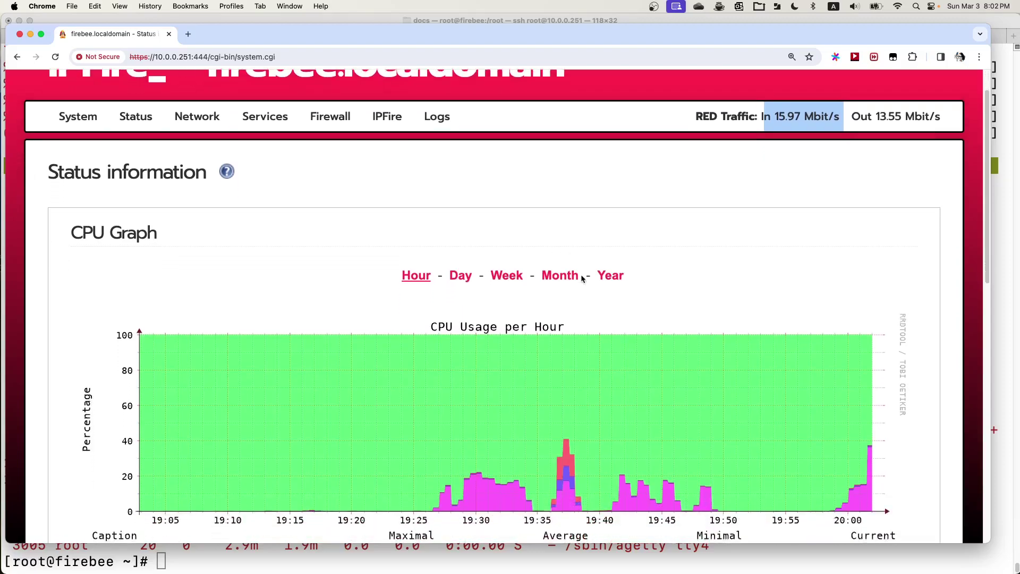
pyautogui.scroll(-6, 583, 279)
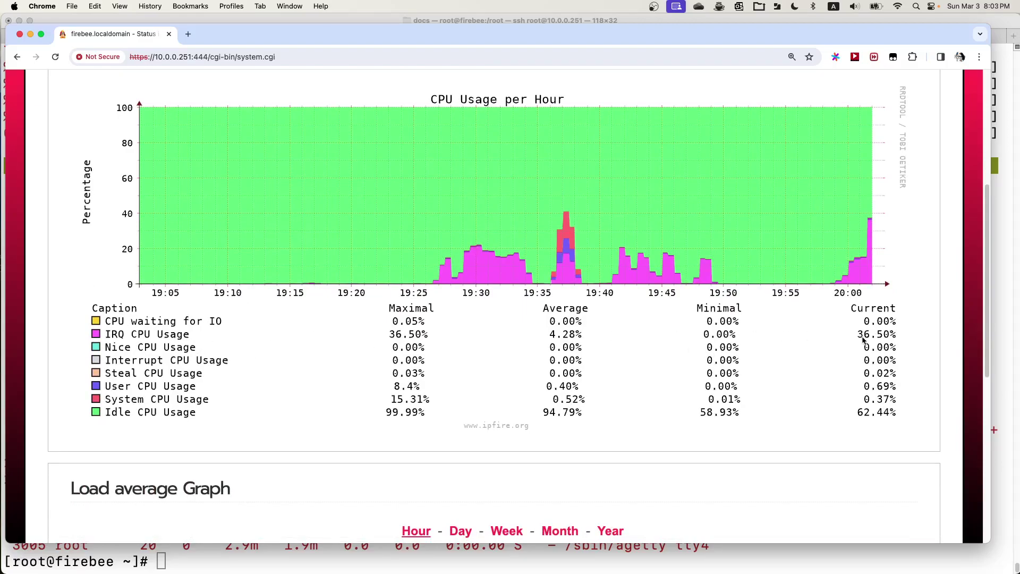
pyautogui.moveTo(850, 340); pyautogui.dragTo(898, 339)
pyautogui.scroll(10, 851, 347)
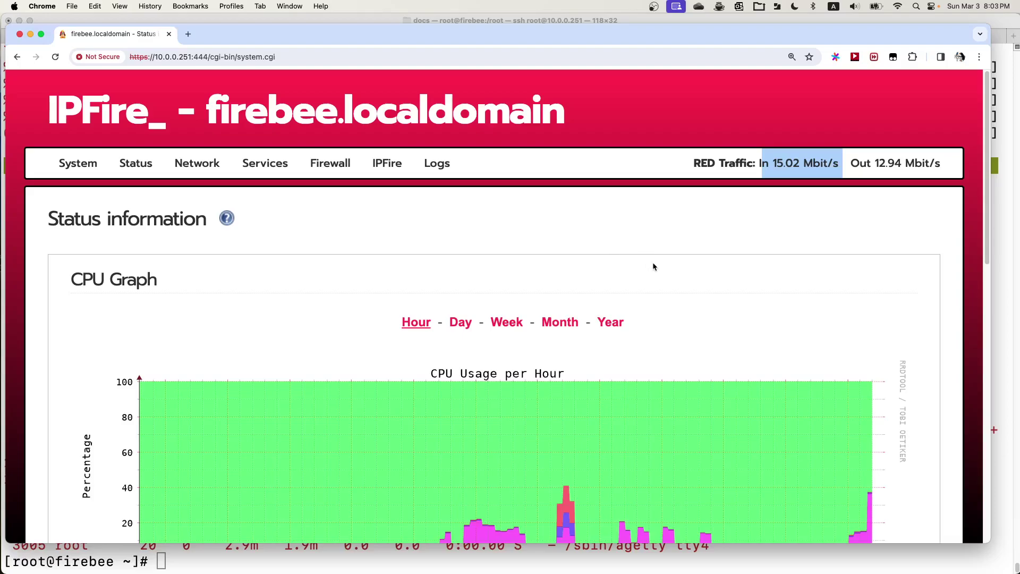
pyautogui.scroll(-6, 654, 266)
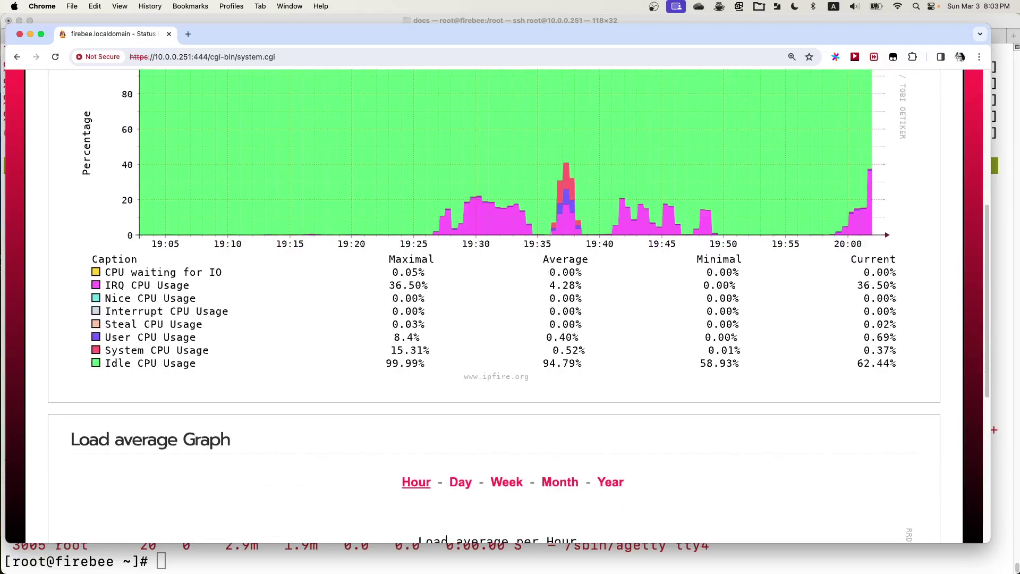
# - Return to Terminal and add two fresh empty shell prompts
pyautogui.press('super+Tab')
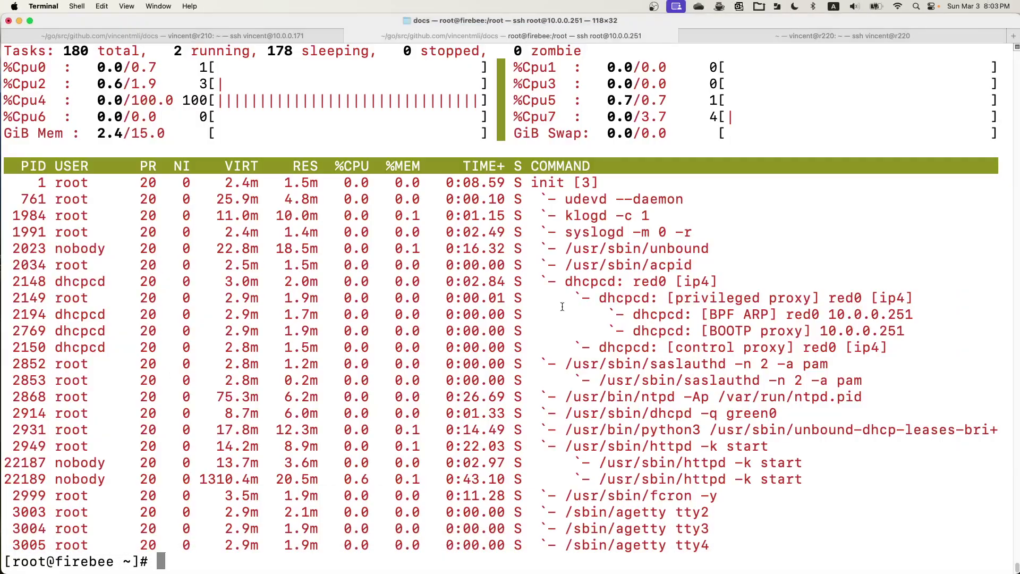
pyautogui.press('Return')
pyautogui.press('Return')
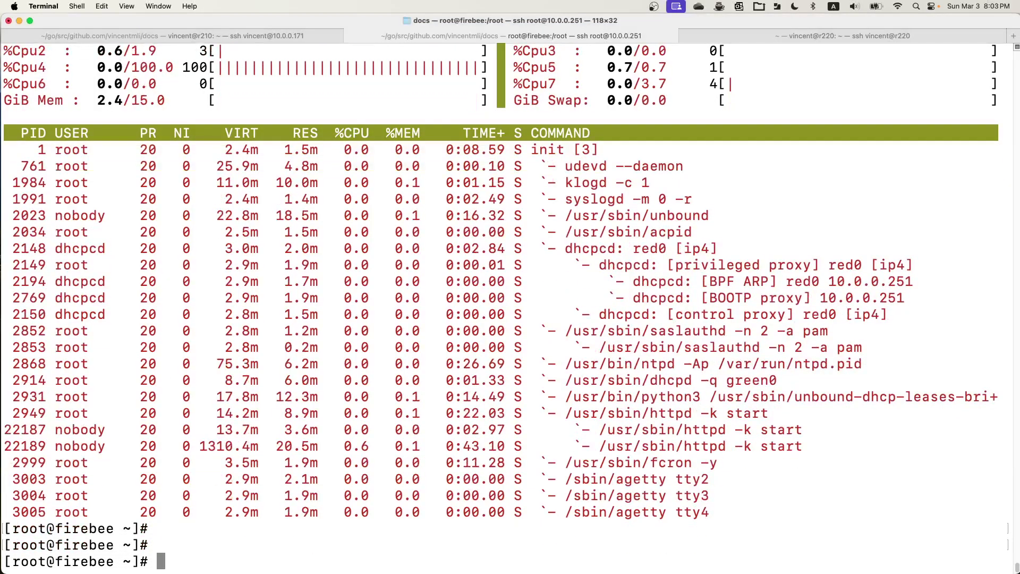
pyautogui.press('Return')
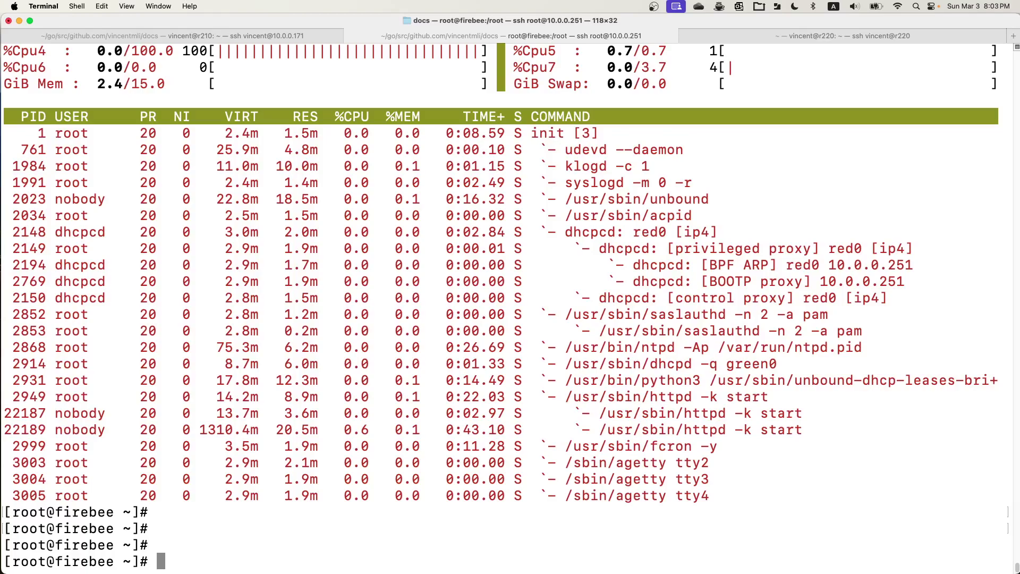
# - Review the scrollback of top showing CPU4 at 100% with every other core near idle
pyautogui.scroll(5, 430, 271)
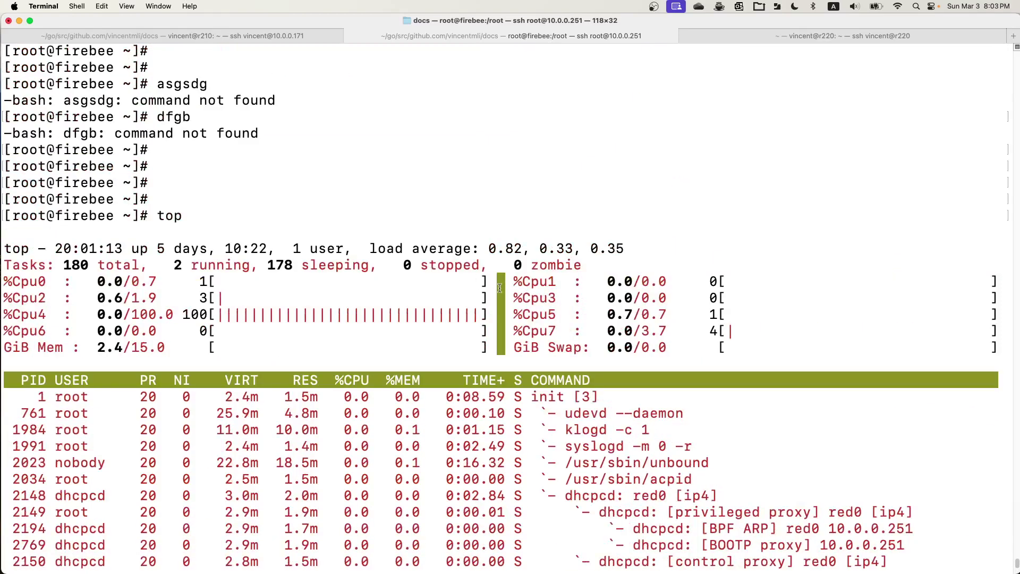
pyautogui.scroll(-2, 499, 287)
pyautogui.scroll(-5, 500, 287)
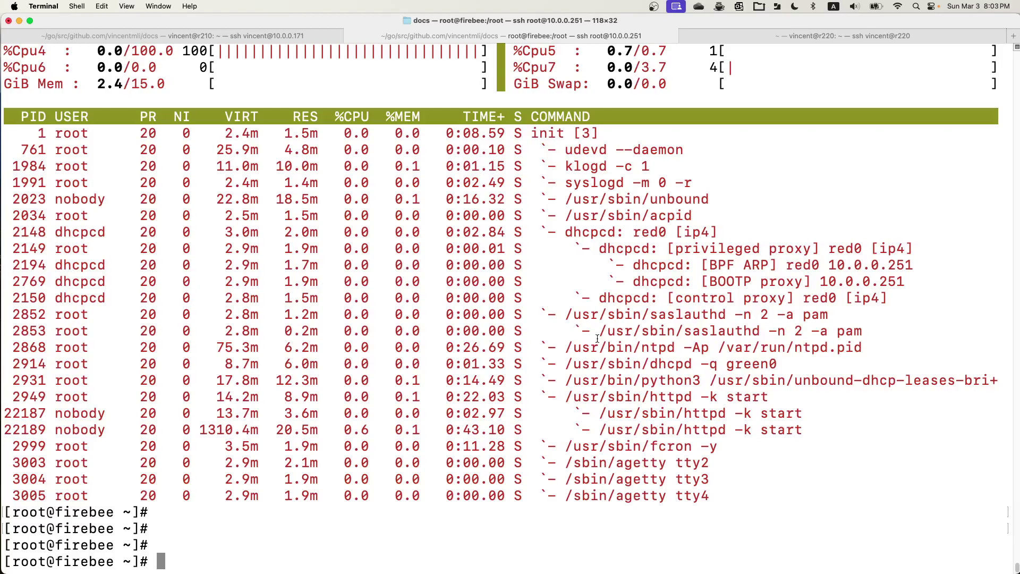
pyautogui.scroll(2, 597, 338)
pyautogui.scroll(5, 597, 339)
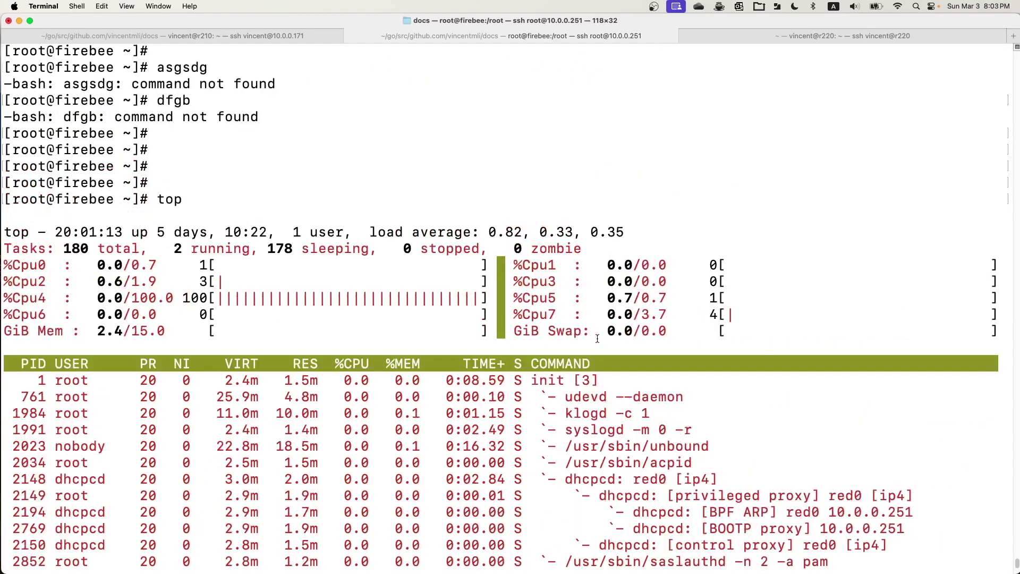
pyautogui.scroll(-7, 597, 339)
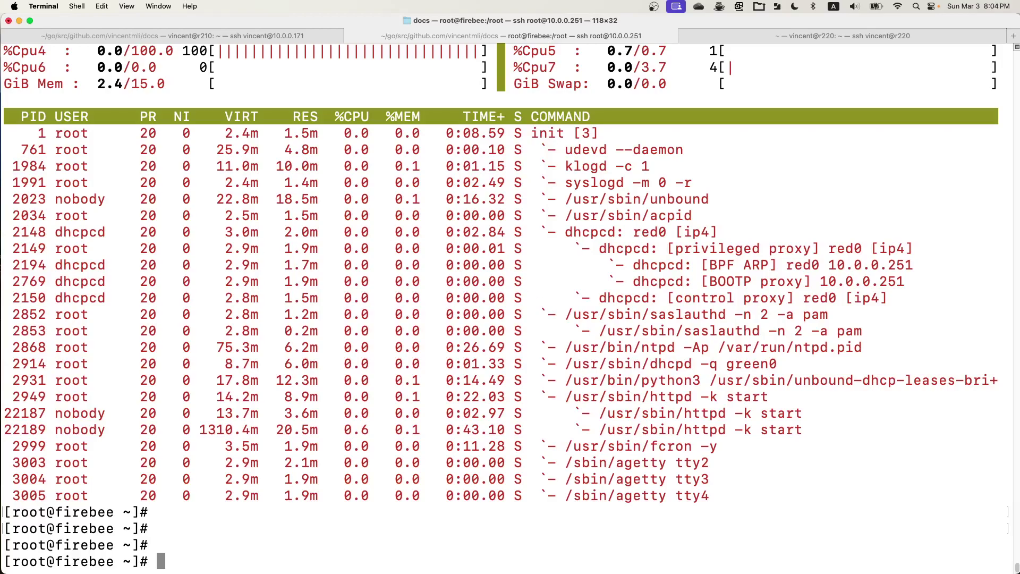
pyautogui.press('super+shift+5')
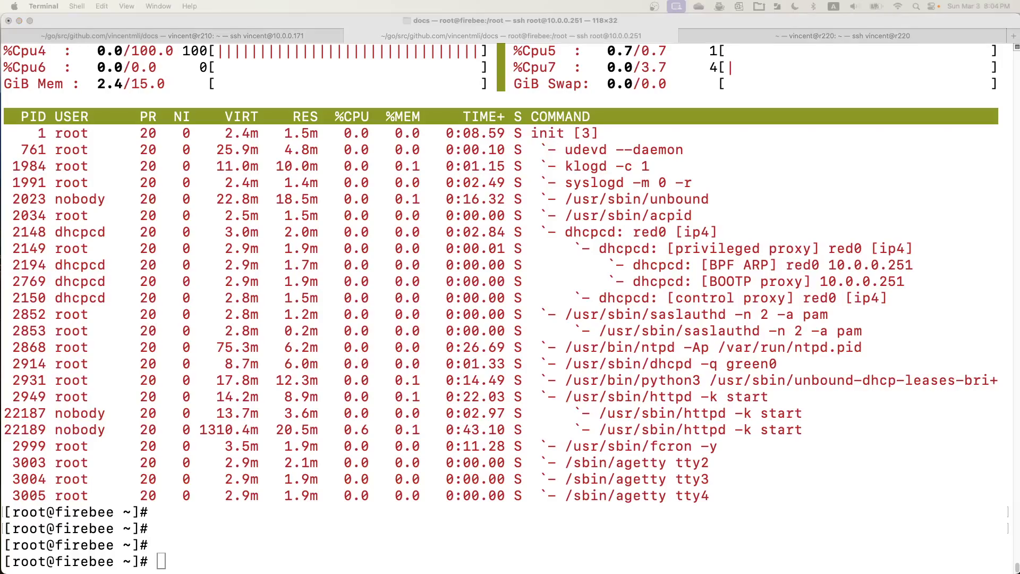